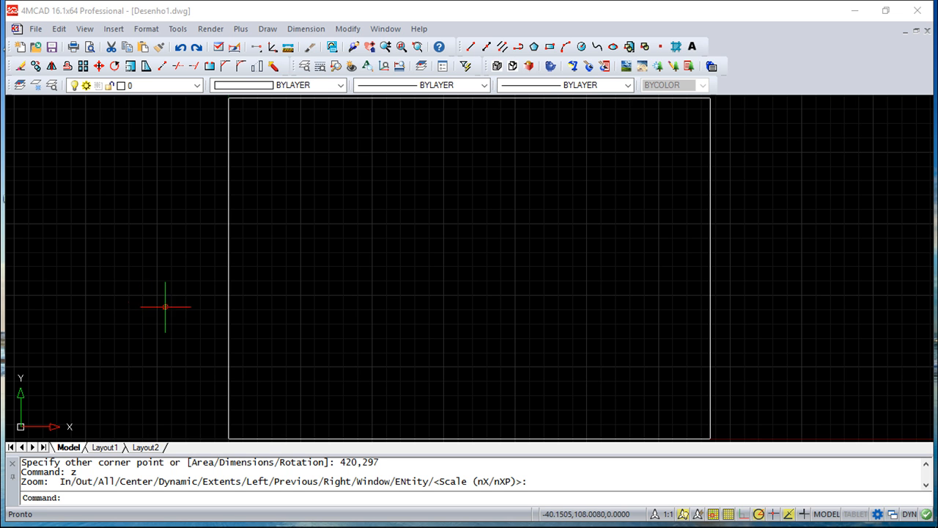
{"action": "scroll", "coordinate": [347, 330], "scroll_direction": "down", "scroll_amount": 1}
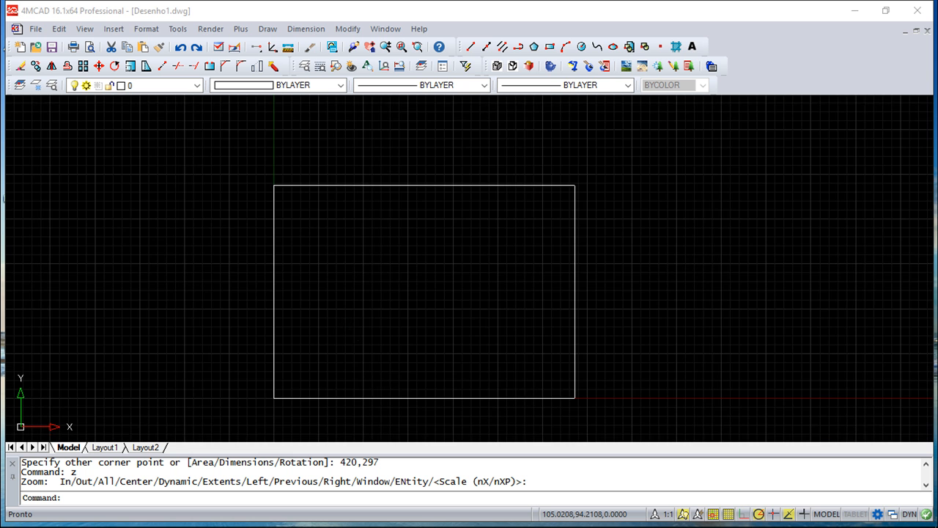
{"action": "scroll", "coordinate": [348, 330], "scroll_direction": "up", "scroll_amount": 1}
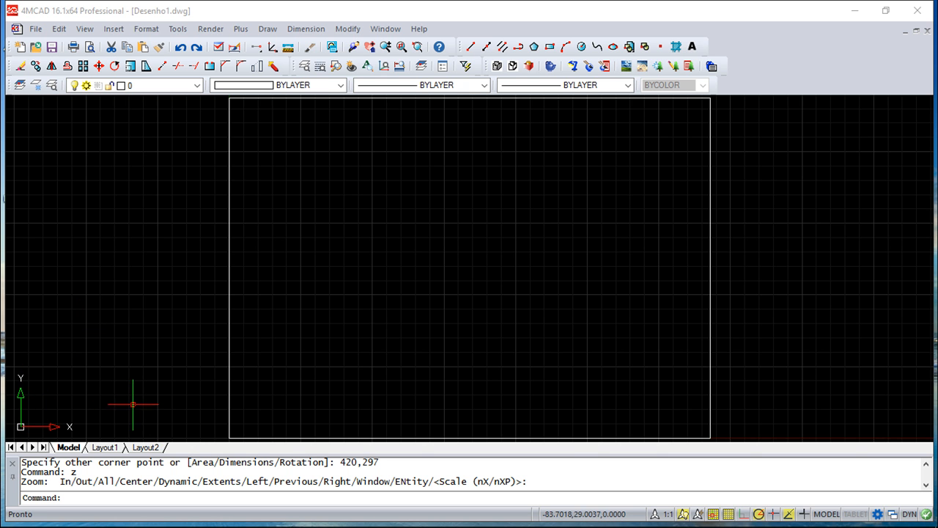
{"action": "left_click", "coordinate": [85, 28]}
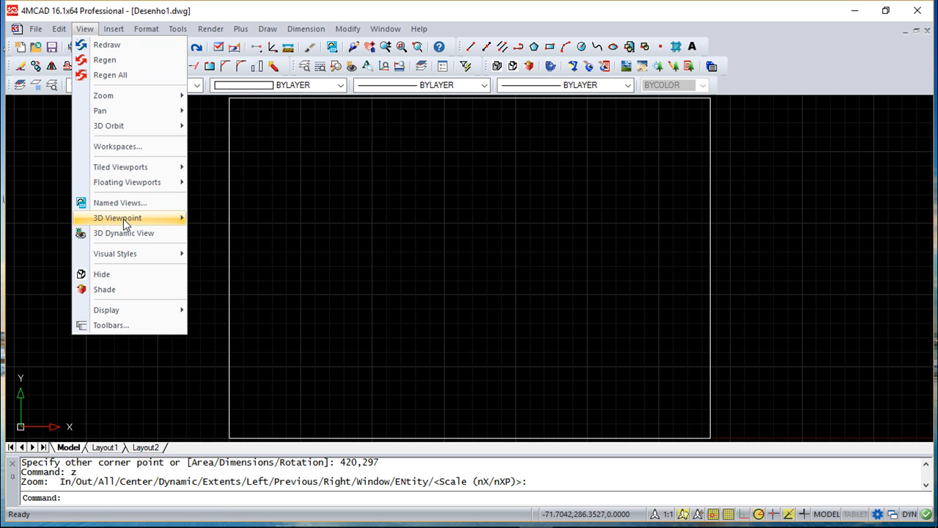
{"action": "mouse_move", "coordinate": [125, 223]}
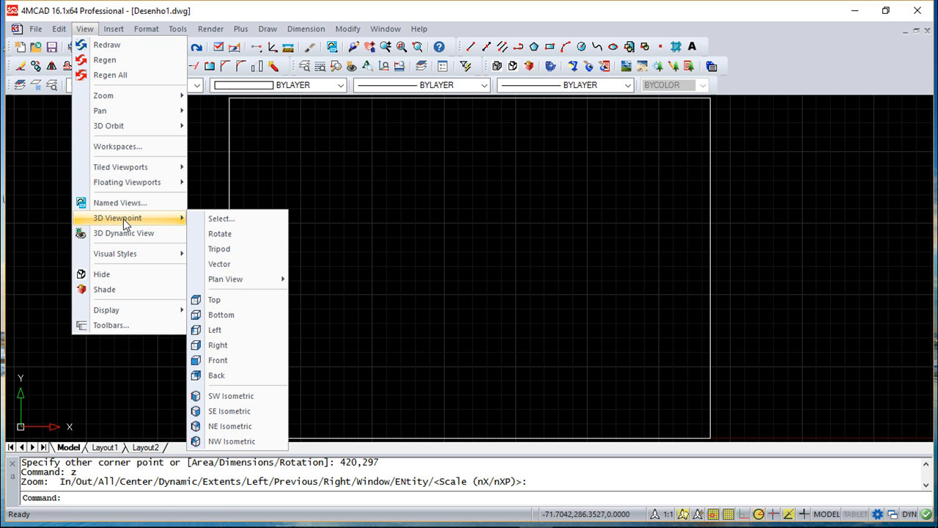
{"action": "left_click", "coordinate": [228, 234]}
{"action": "left_click", "coordinate": [333, 311]}
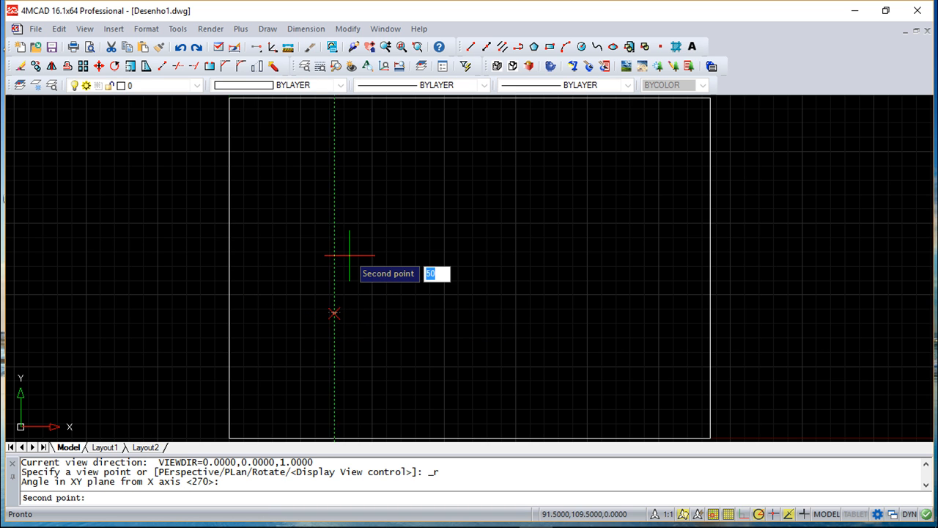
{"action": "key", "text": "Escape"}
{"action": "key", "text": "Escape"}
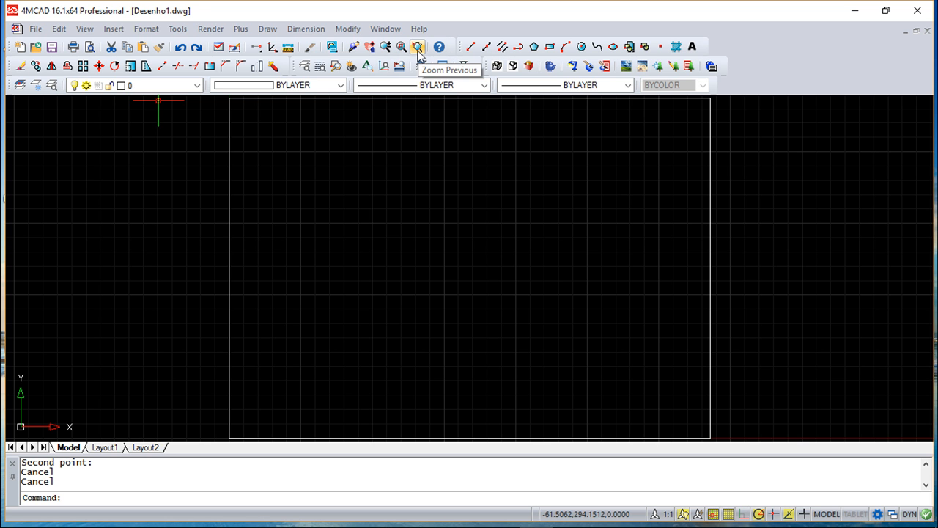
- Tilt the view of the rectangle about its horizontal axis with real-time 3D rotation
{"action": "left_click", "coordinate": [353, 47]}
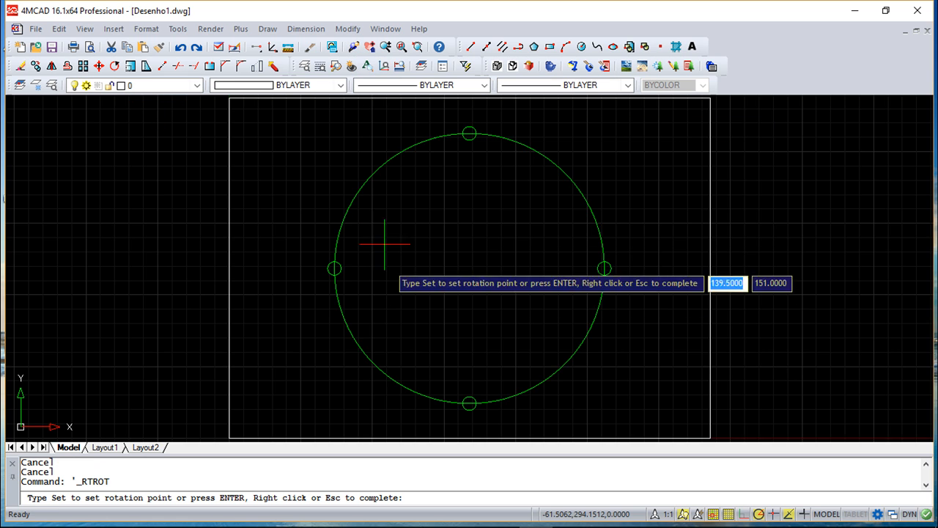
{"action": "mouse_move", "coordinate": [437, 349]}
{"action": "left_mouse_down"}
{"action": "mouse_move", "coordinate": [440, 304]}
{"action": "mouse_move", "coordinate": [418, 248]}
{"action": "mouse_move", "coordinate": [379, 247]}
{"action": "mouse_move", "coordinate": [424, 252]}
{"action": "mouse_move", "coordinate": [415, 253]}
{"action": "mouse_move", "coordinate": [444, 272]}
{"action": "left_mouse_up"}
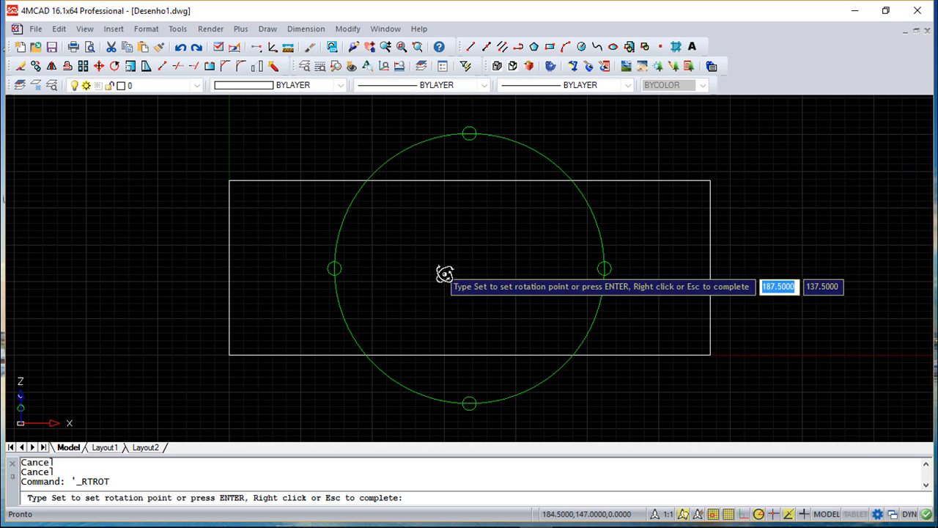
{"action": "key", "text": "Escape"}
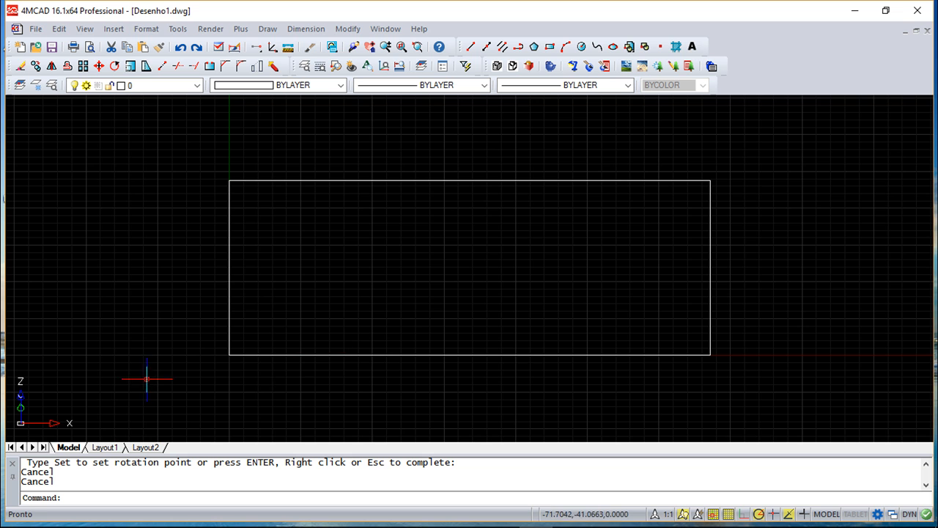
- Restore the Top view of the drawing
{"action": "left_click", "coordinate": [85, 30]}
{"action": "mouse_move", "coordinate": [129, 221]}
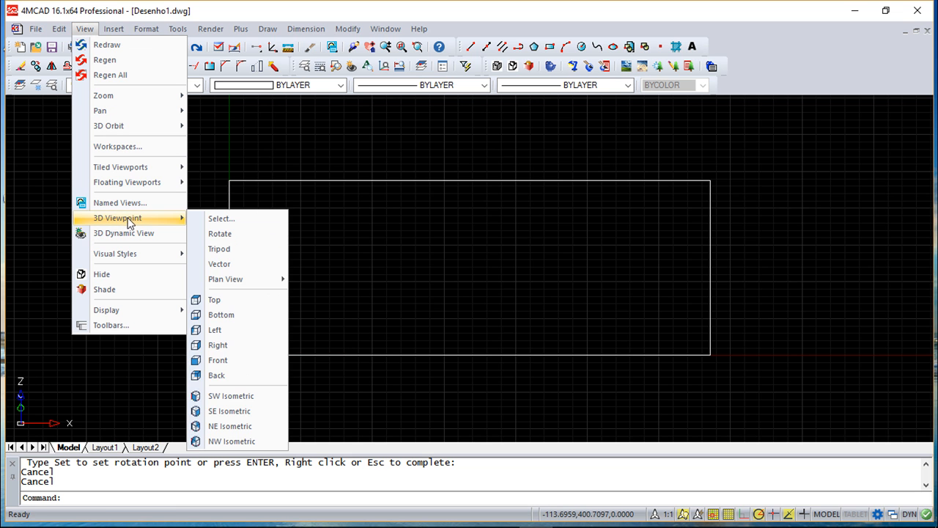
{"action": "left_click", "coordinate": [215, 300]}
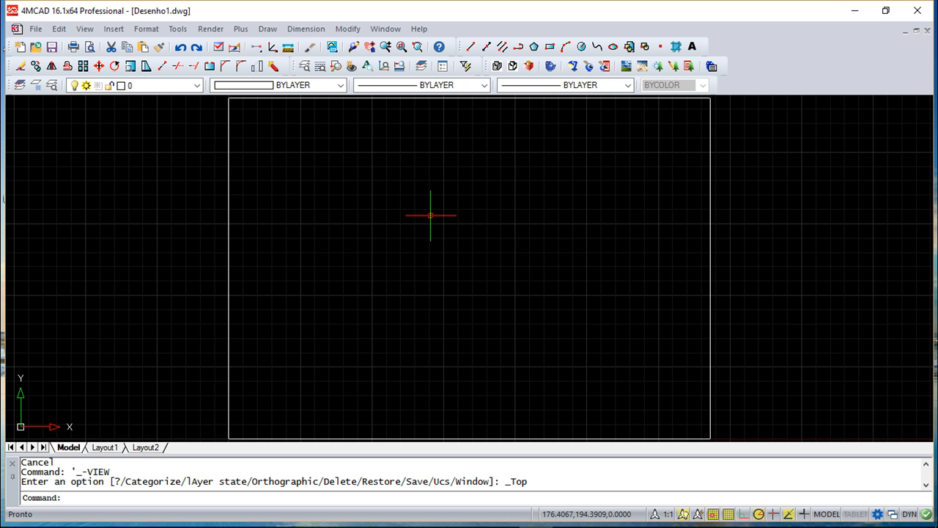
- Toggle the cursor coordinate display off and back on
{"action": "key", "text": "F6"}
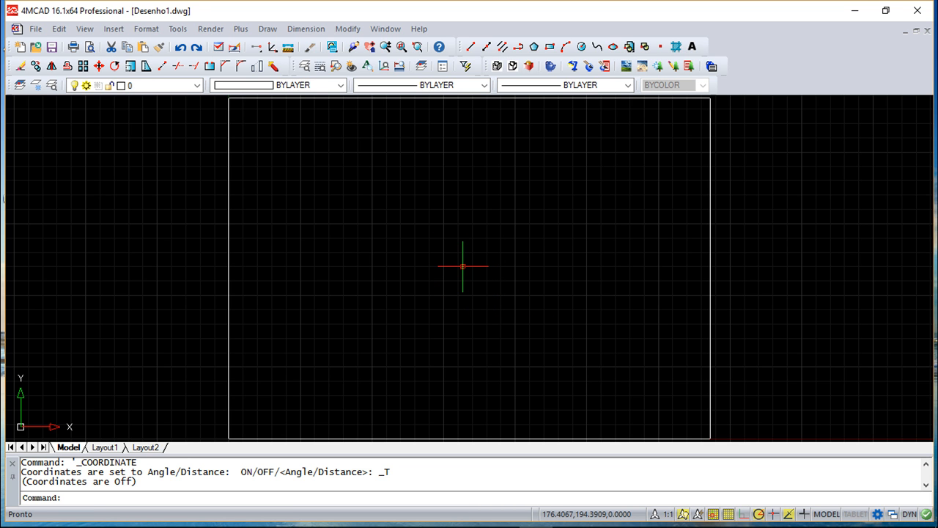
{"action": "key", "text": "F6"}
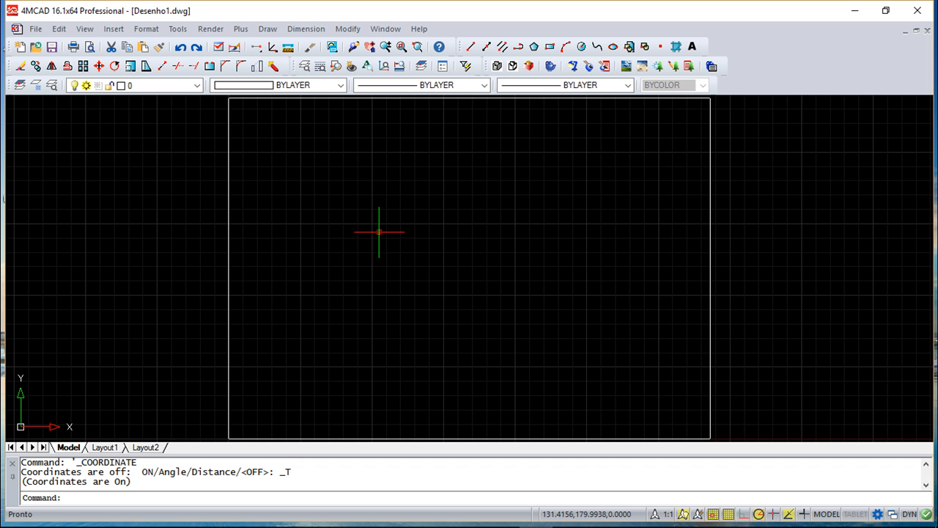
- Draw a diagonal line inside the rectangle, sloping down from about 80.5,203.5 to about 299.5,90.5
{"action": "left_click", "coordinate": [470, 49]}
{"action": "left_click", "coordinate": [321, 205]}
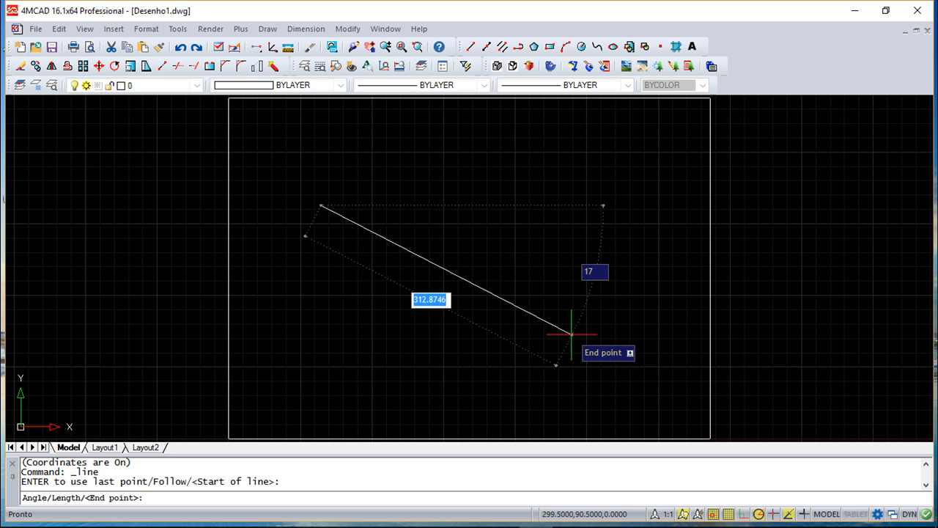
{"action": "left_click", "coordinate": [571, 334]}
{"action": "right_click", "coordinate": [635, 340]}
{"action": "key", "text": "Escape"}
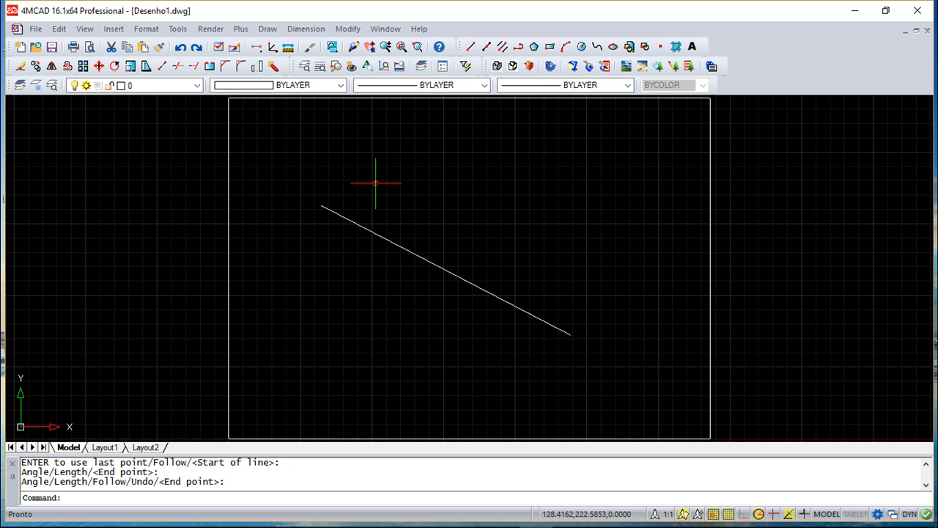
{"action": "left_click", "coordinate": [177, 30]}
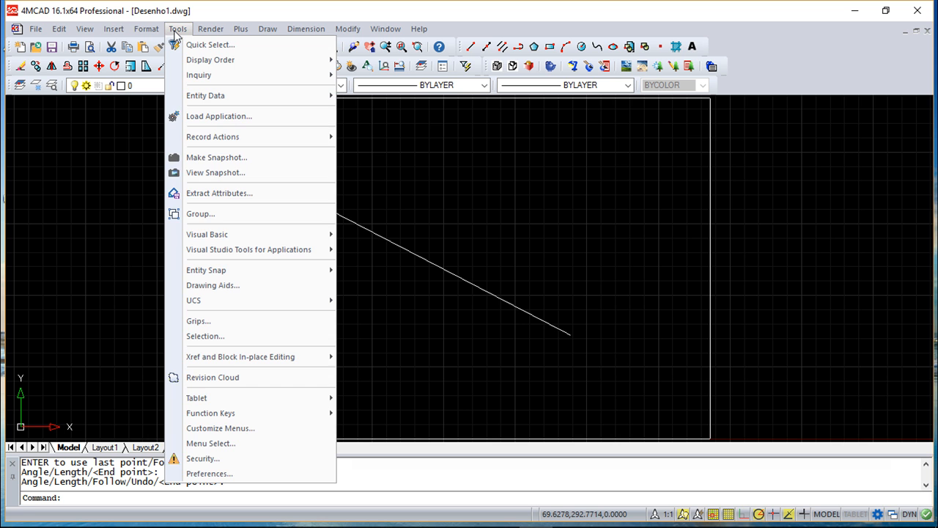
{"action": "left_click", "coordinate": [225, 286]}
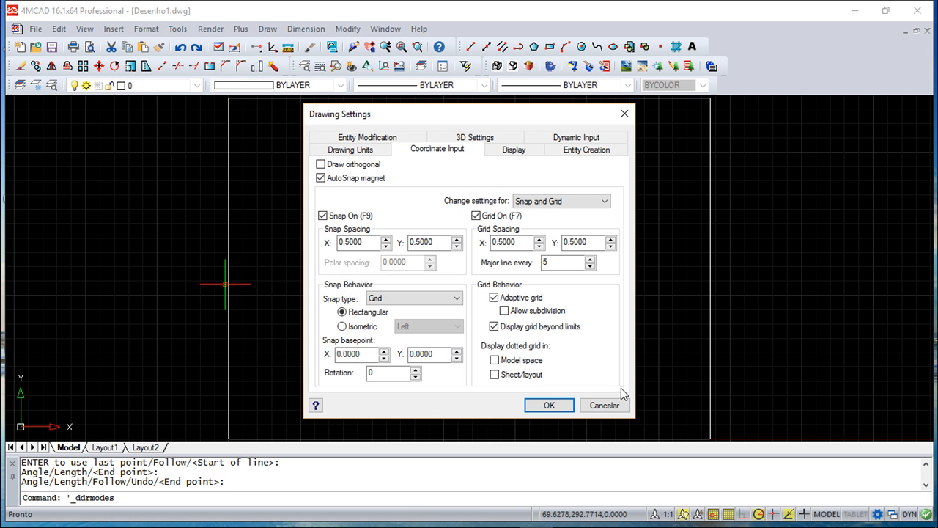
{"action": "left_click", "coordinate": [605, 406]}
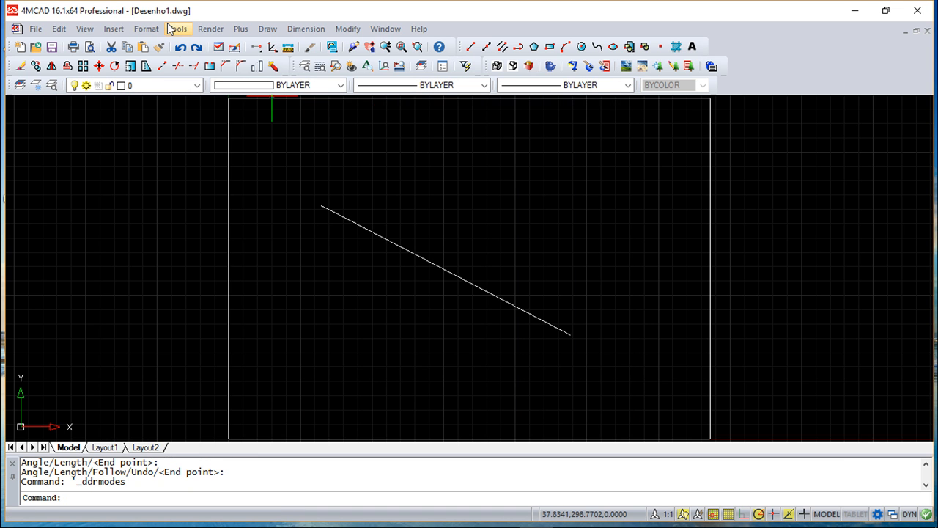
- Identify the coordinates of the diagonal line's upper-left end with ID Point and a one-time endpoint snap
{"action": "left_click", "coordinate": [173, 29]}
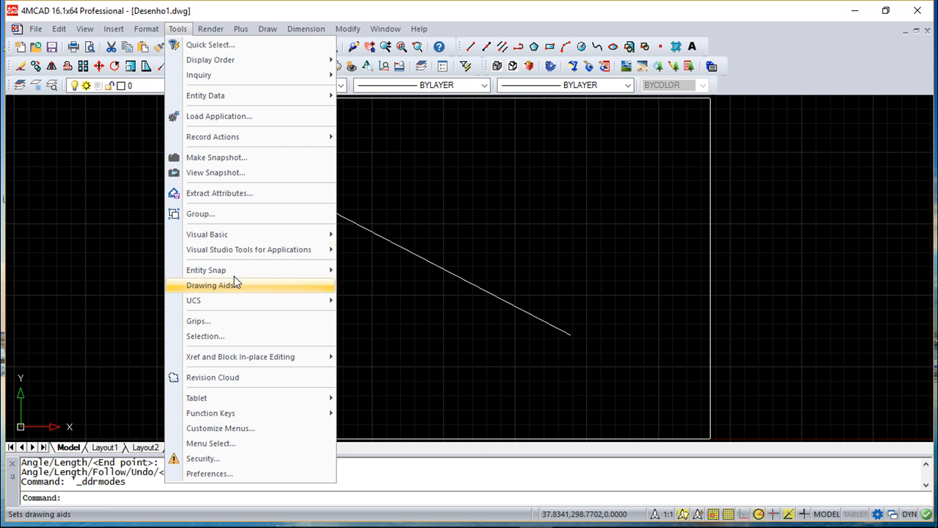
{"action": "mouse_move", "coordinate": [211, 77]}
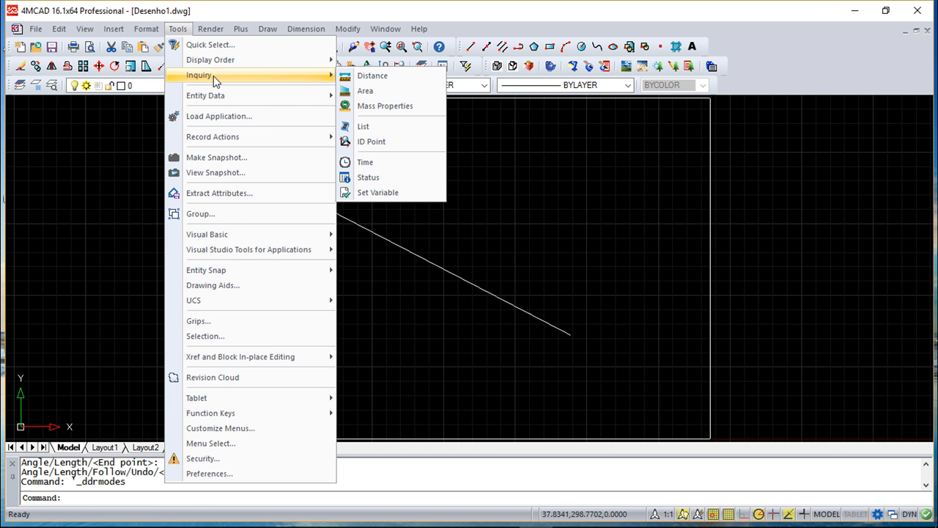
{"action": "left_click", "coordinate": [374, 141]}
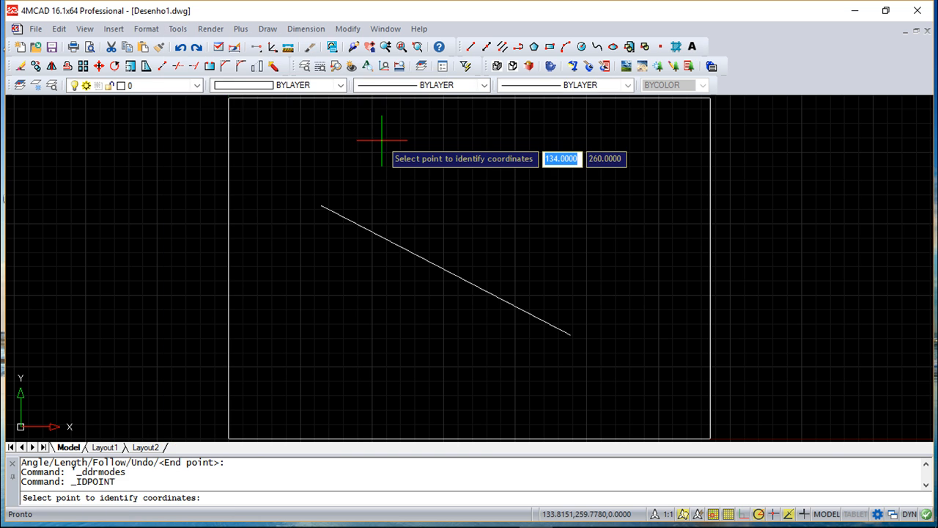
{"action": "right_click", "coordinate": [534, 198], "text": "shift"}
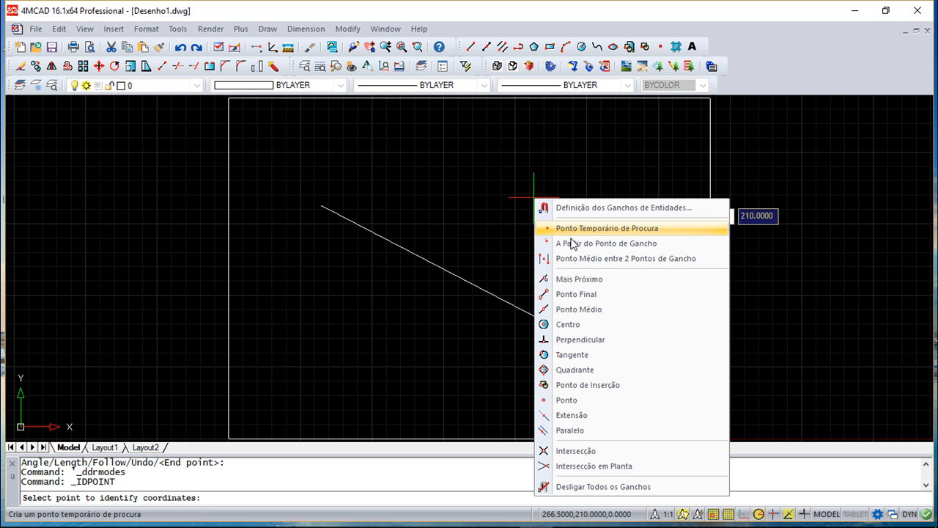
{"action": "left_click", "coordinate": [602, 293]}
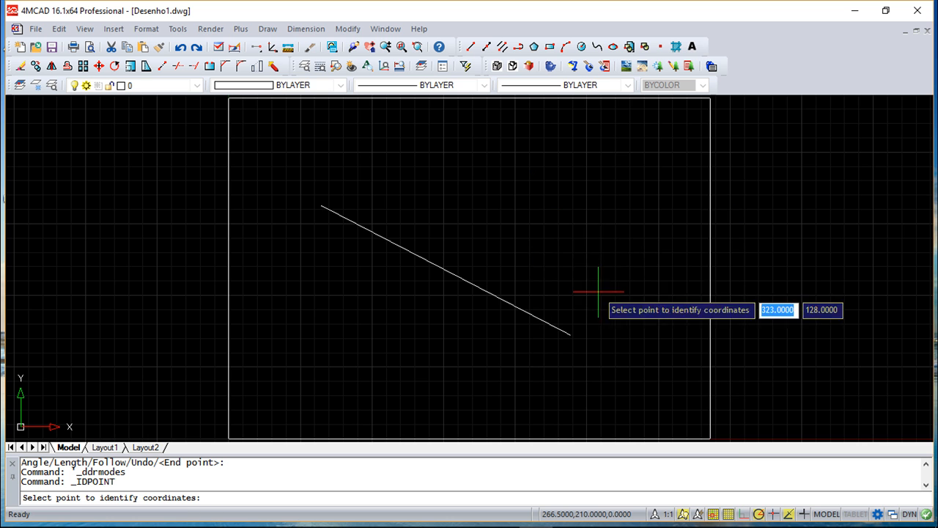
{"action": "left_click", "coordinate": [326, 206]}
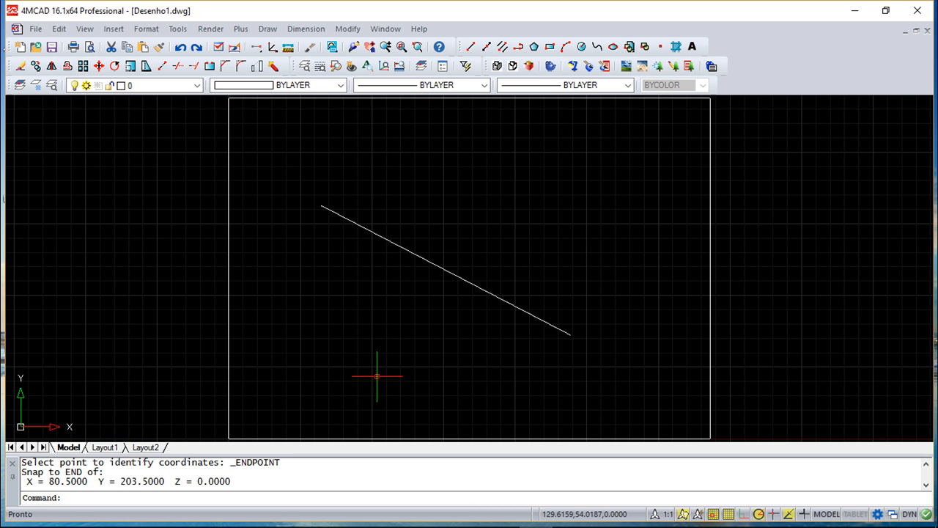
- Identify the coordinates of a free point below the line's upper-left end with the ID command
{"action": "type", "text": "idpoint"}
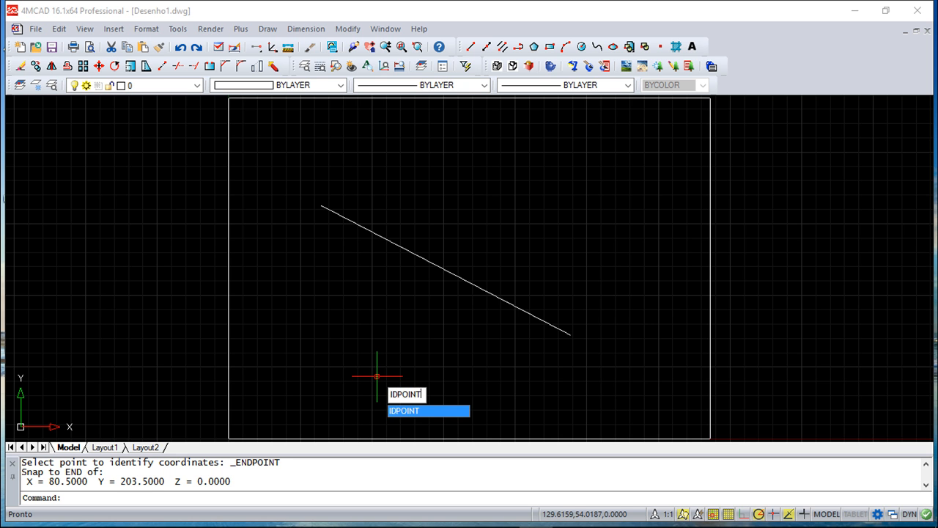
{"action": "key", "text": "Return"}
{"action": "key", "text": "Escape"}
{"action": "key", "text": "Escape"}
{"action": "type", "text": "id"}
{"action": "key", "text": "Return"}
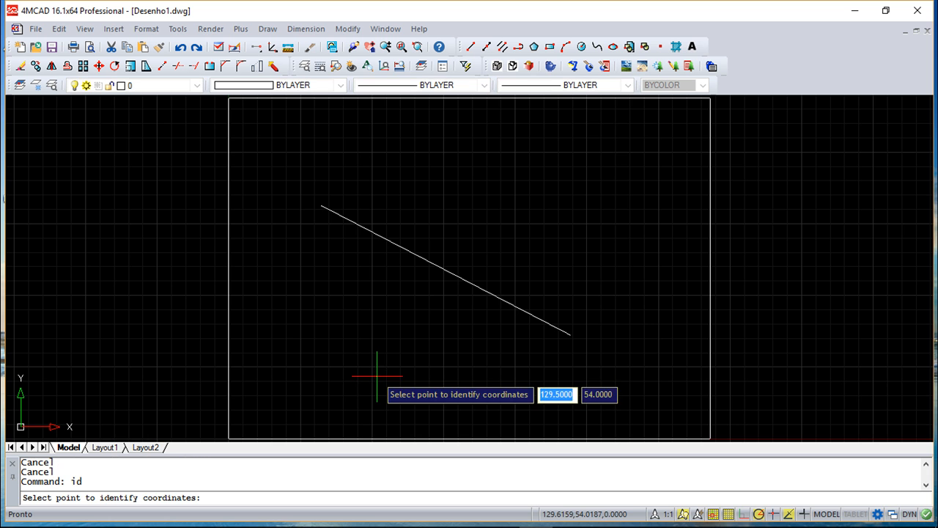
{"action": "left_click", "coordinate": [327, 296]}
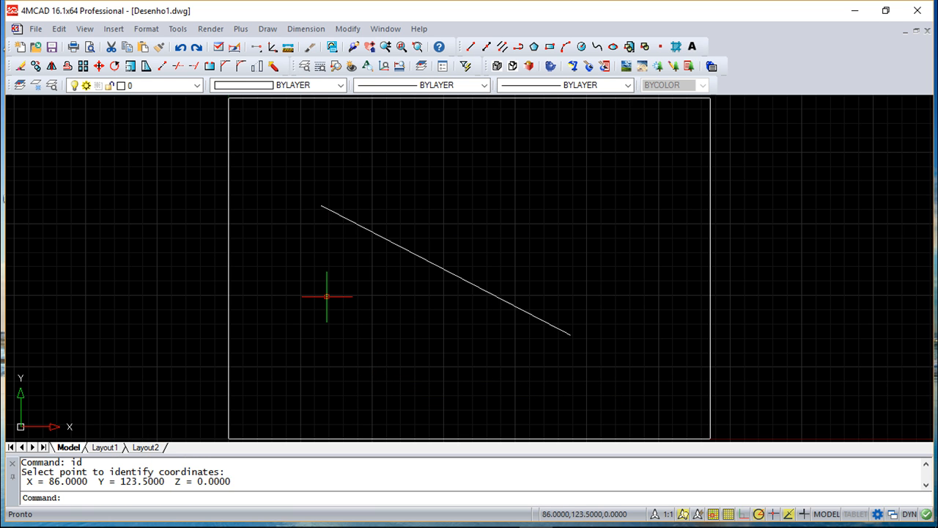
{"action": "key", "text": "Escape"}
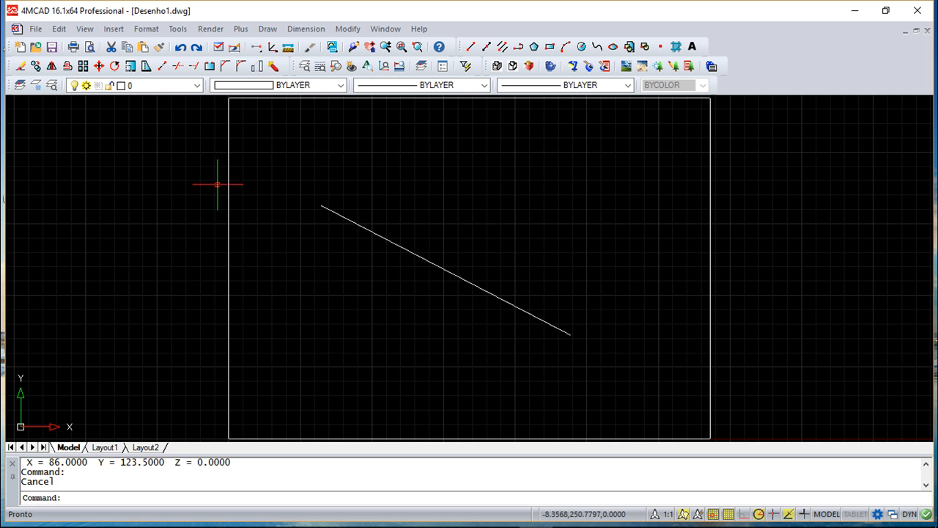
- Examine the snap and grid settings in Drawing Settings and the General and Display preferences, leaving them unchanged
{"action": "left_click", "coordinate": [178, 29]}
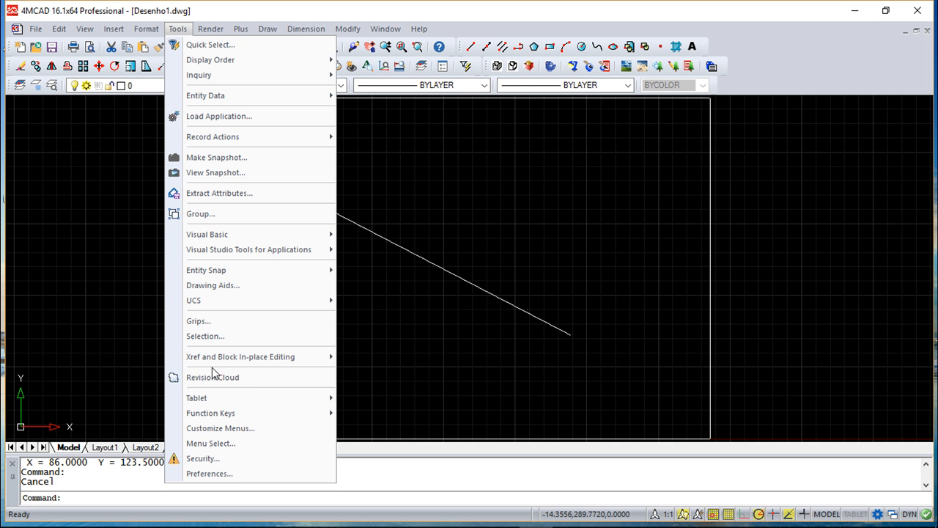
{"action": "right_click", "coordinate": [384, 332]}
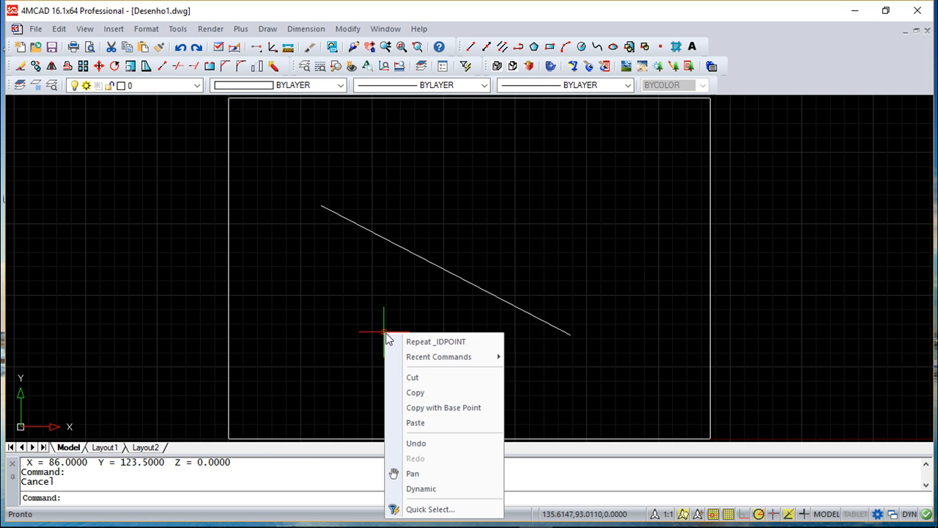
{"action": "left_click", "coordinate": [353, 377]}
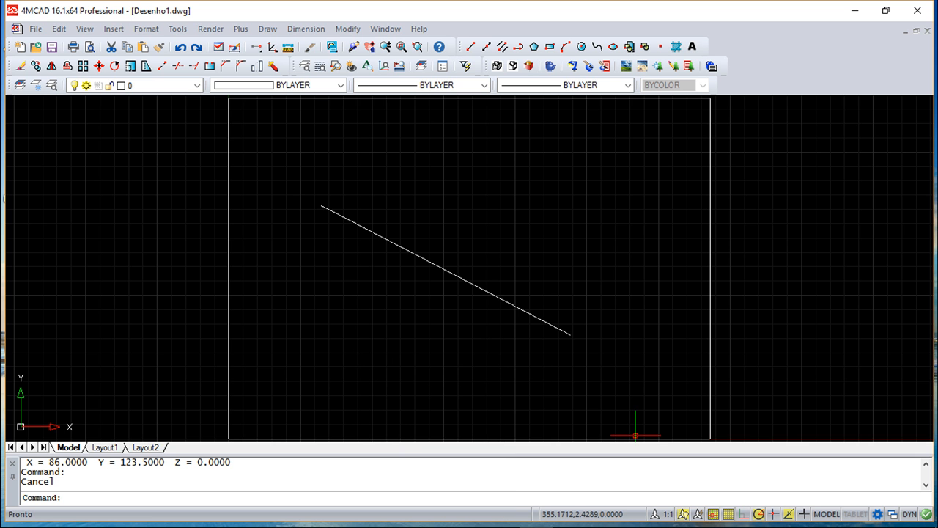
{"action": "right_click", "coordinate": [714, 516]}
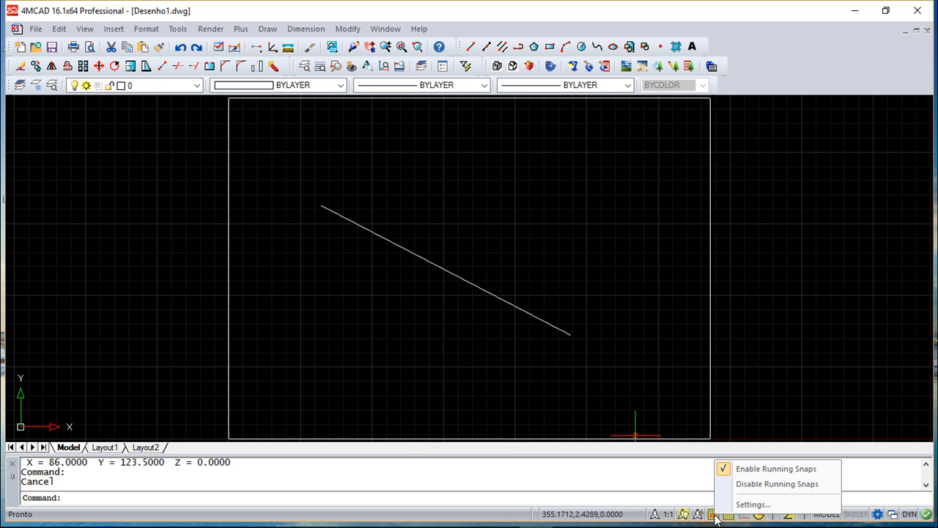
{"action": "left_click", "coordinate": [753, 504]}
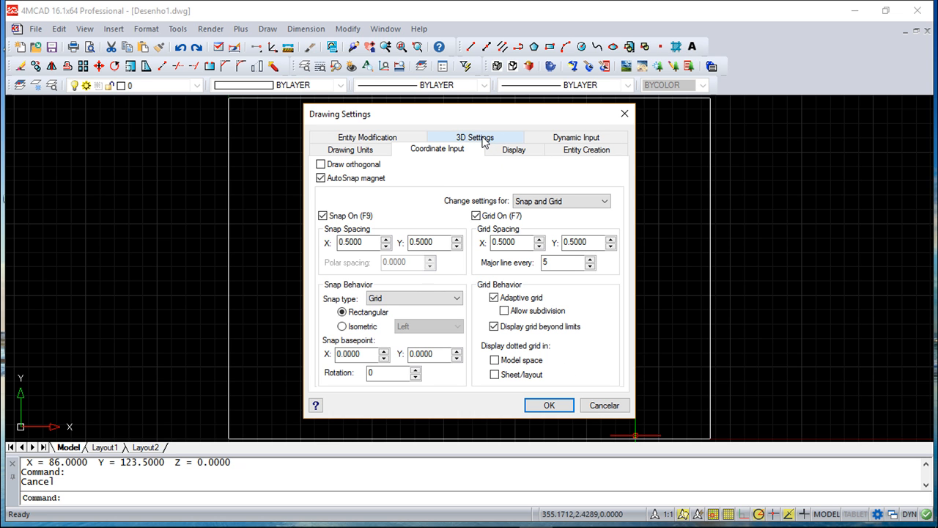
{"action": "left_click", "coordinate": [604, 405]}
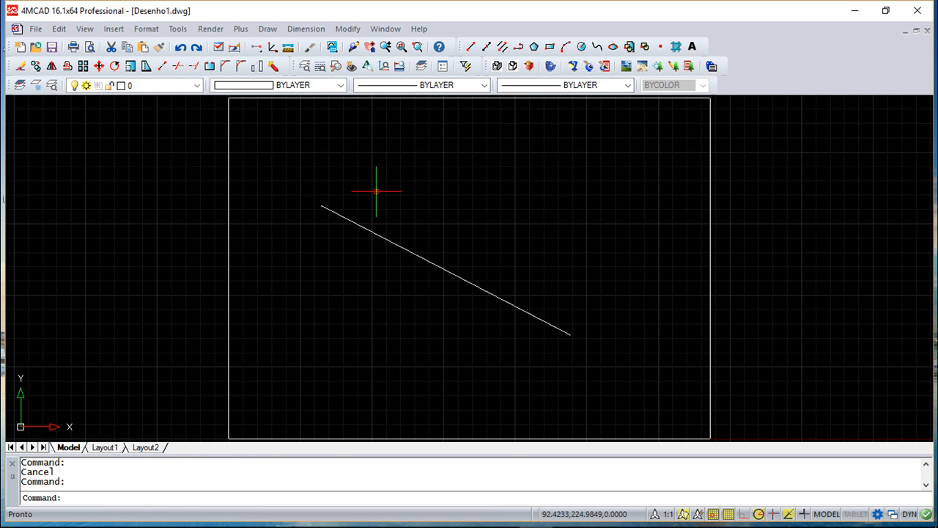
{"action": "left_click", "coordinate": [178, 29]}
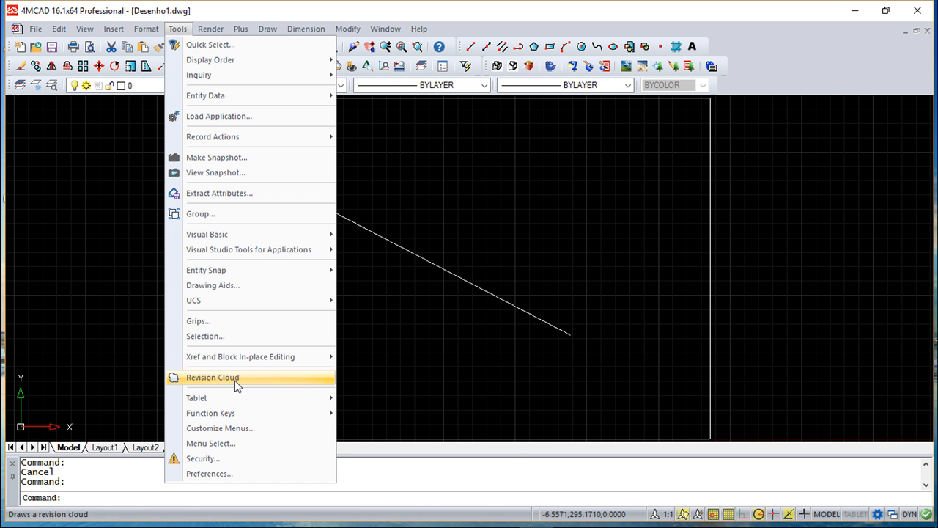
{"action": "left_click", "coordinate": [210, 473]}
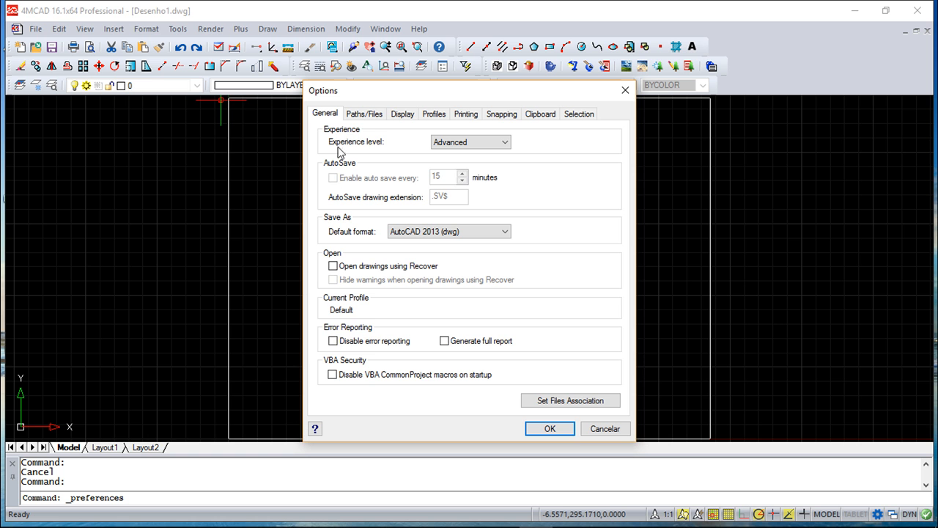
{"action": "left_click", "coordinate": [404, 115]}
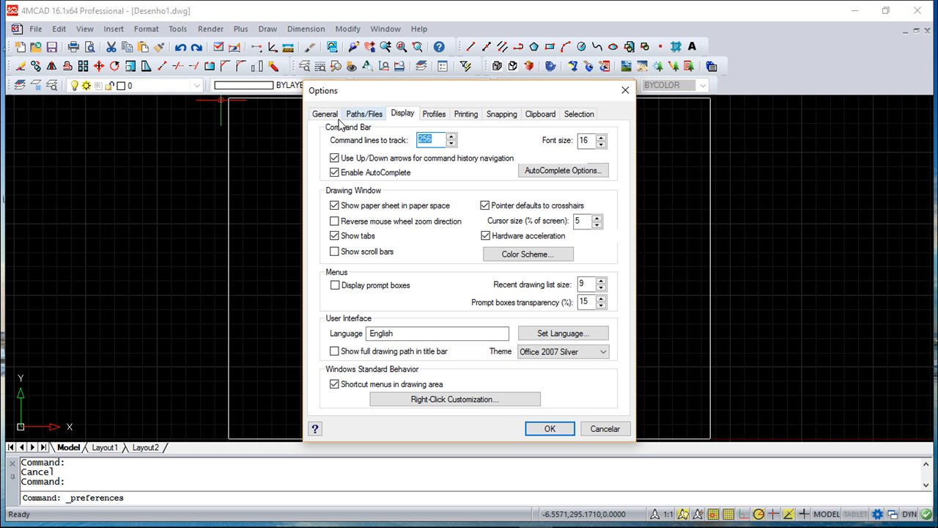
{"action": "left_click", "coordinate": [328, 116]}
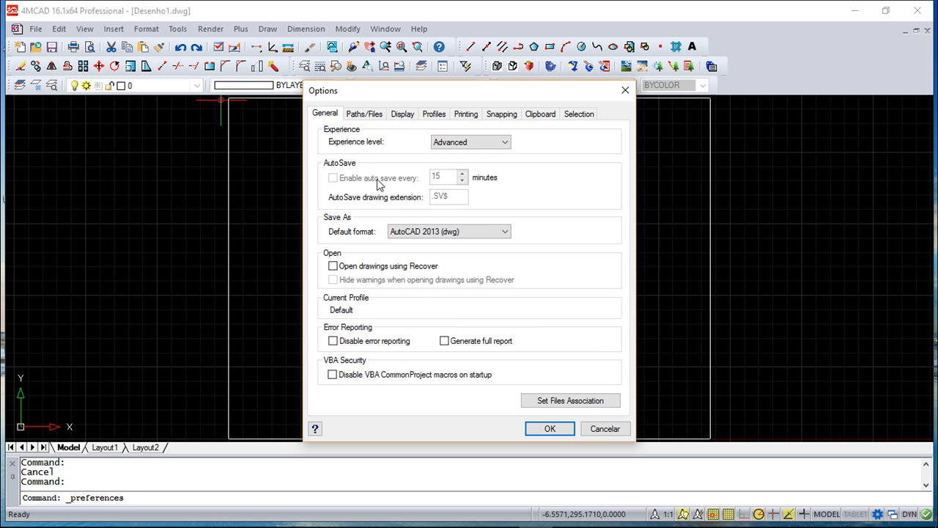
{"action": "left_click", "coordinate": [619, 432]}
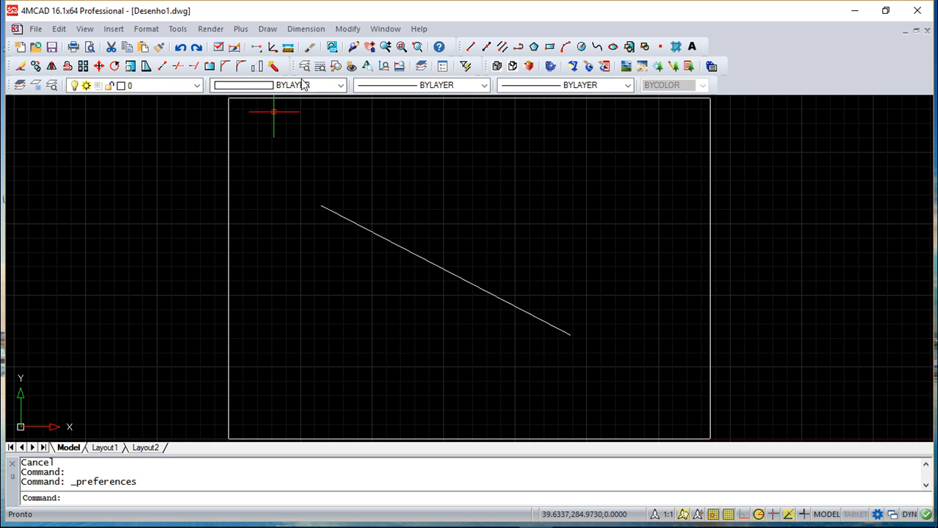
- Try starting a line at absolute coordinates 10,20 using dynamic input, and cancel the command
{"action": "left_click", "coordinate": [470, 46]}
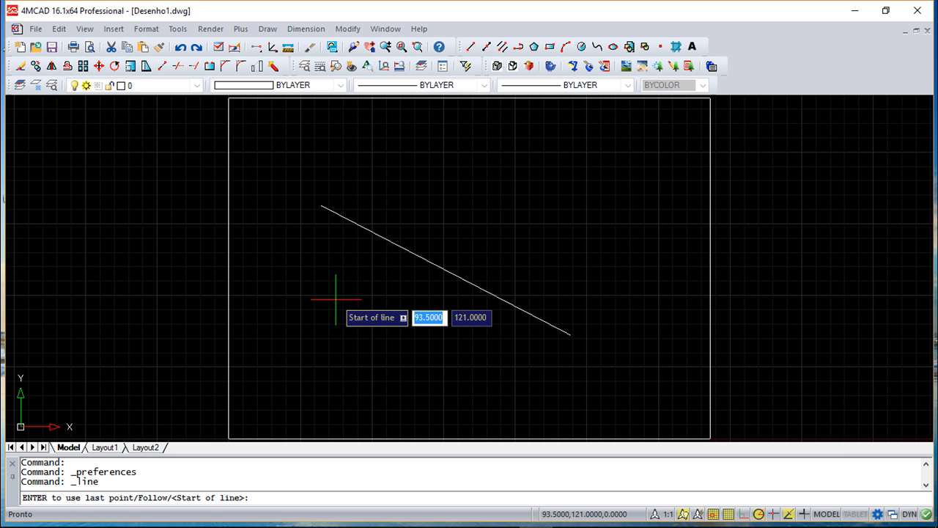
{"action": "type", "text": "10"}
{"action": "key", "text": "Tab"}
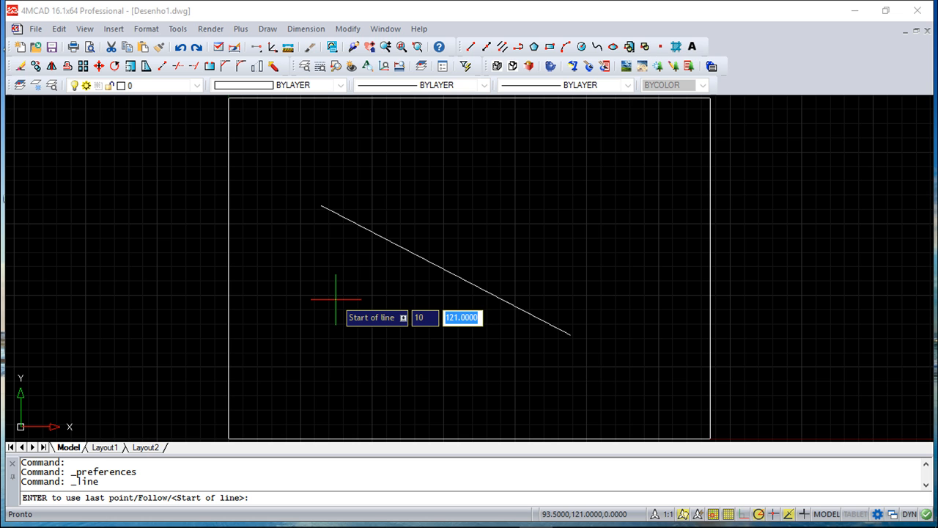
{"action": "type", "text": "20"}
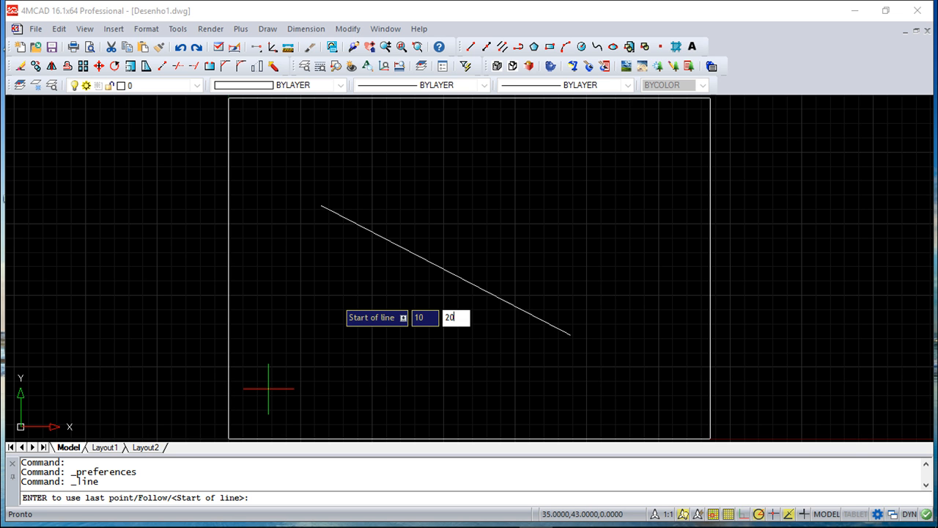
{"action": "key", "text": "Escape"}
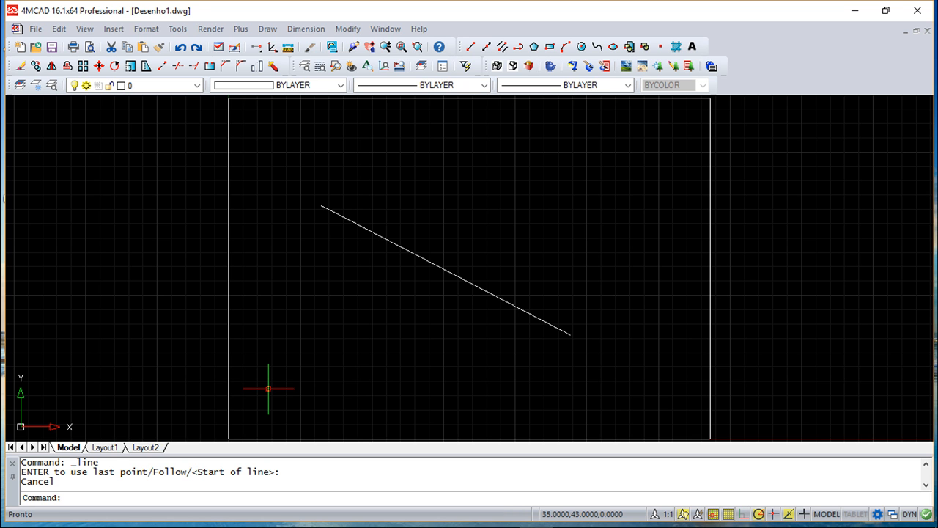
{"action": "type", "text": "10"}
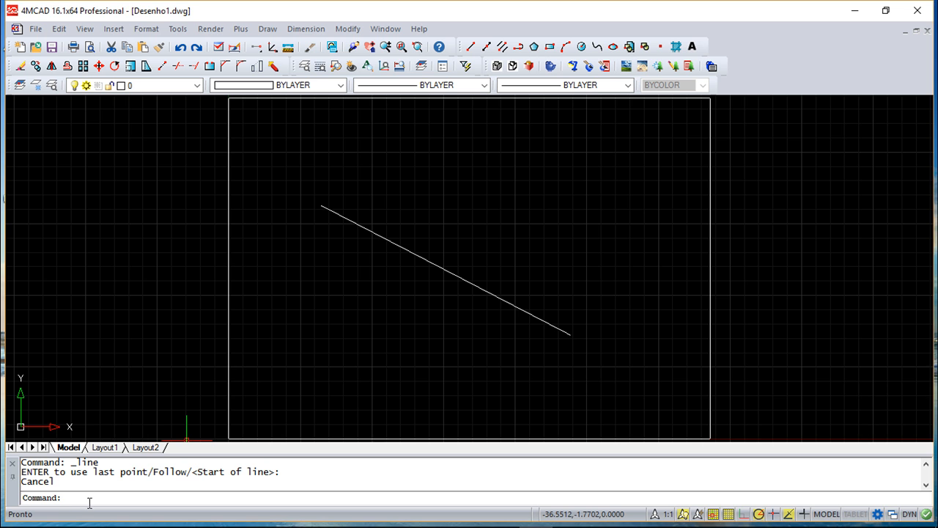
{"action": "type", "text": "10,20"}
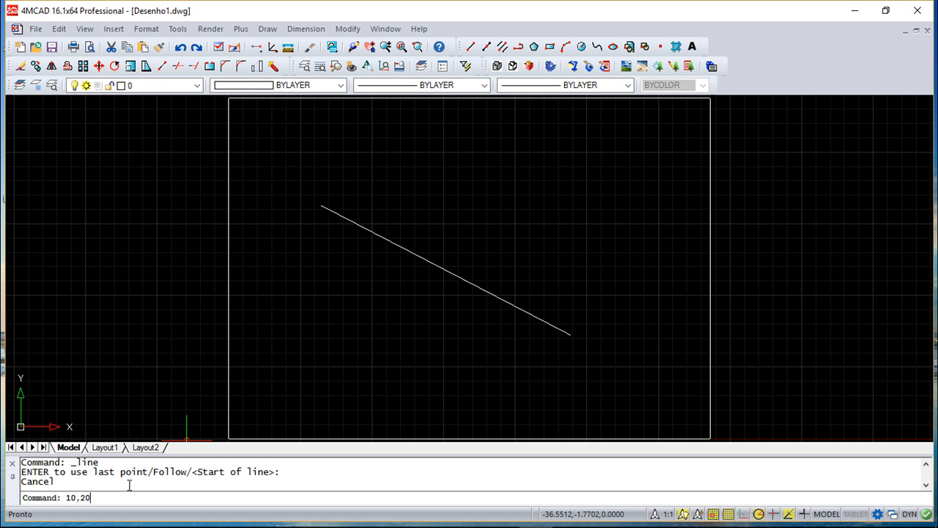
{"action": "key", "text": "BackSpace"}
{"action": "key", "text": "BackSpace"}
{"action": "key", "text": "BackSpace"}
{"action": "key", "text": "BackSpace"}
{"action": "key", "text": "BackSpace"}
{"action": "type", "text": "line"}
{"action": "key", "text": "Return"}
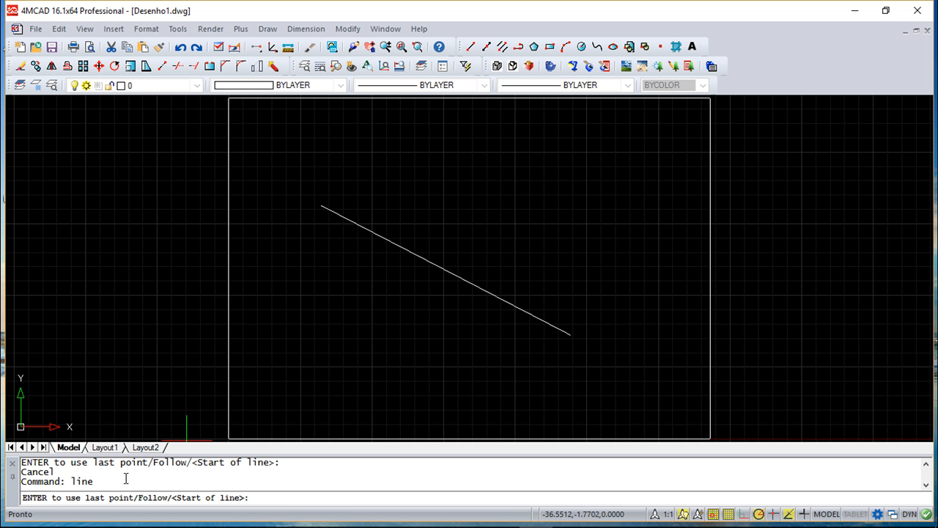
{"action": "type", "text": "10,20"}
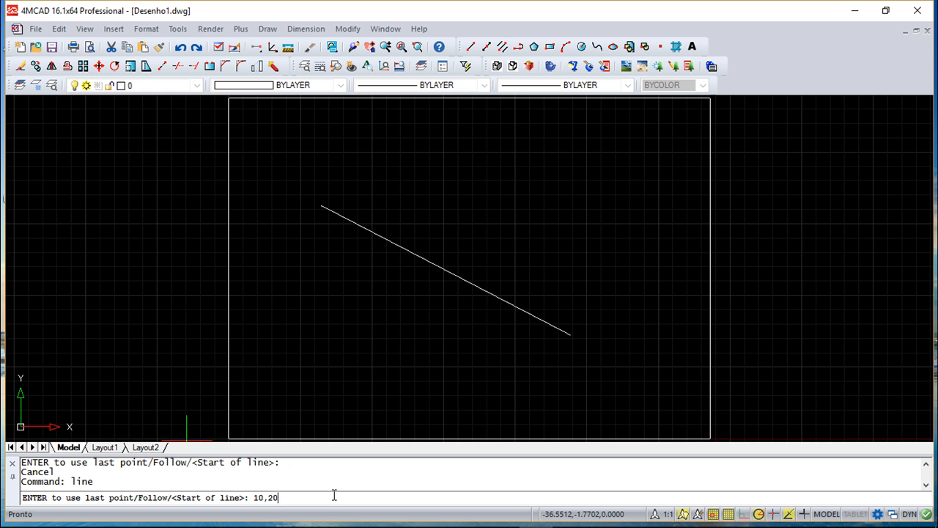
{"action": "key", "text": "BackSpace"}
{"action": "key", "text": "BackSpace"}
{"action": "key", "text": "BackSpace"}
{"action": "key", "text": "BackSpace"}
{"action": "key", "text": "BackSpace"}
{"action": "type", "text": "@10,20"}
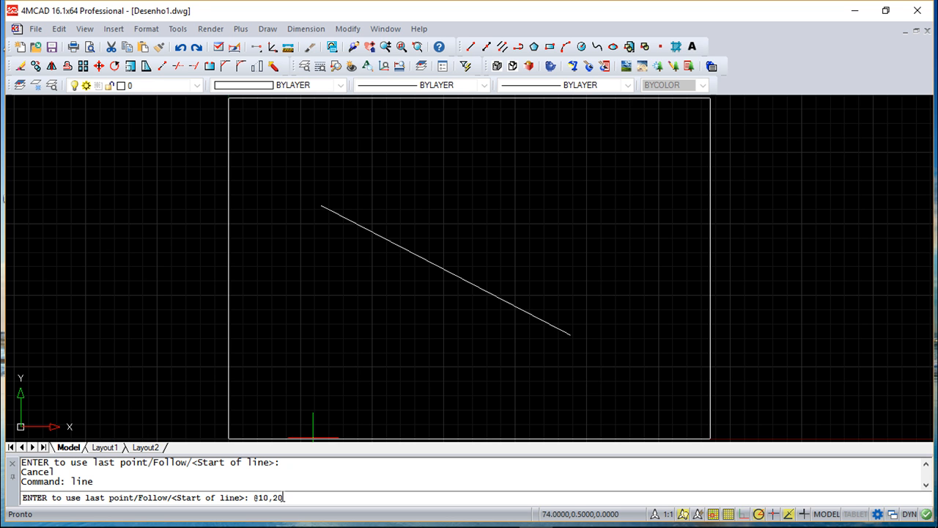
{"action": "key", "text": "BackSpace"}
{"action": "key", "text": "BackSpace"}
{"action": "key", "text": "BackSpace"}
{"action": "key", "text": "BackSpace"}
{"action": "key", "text": "BackSpace"}
{"action": "key", "text": "BackSpace"}
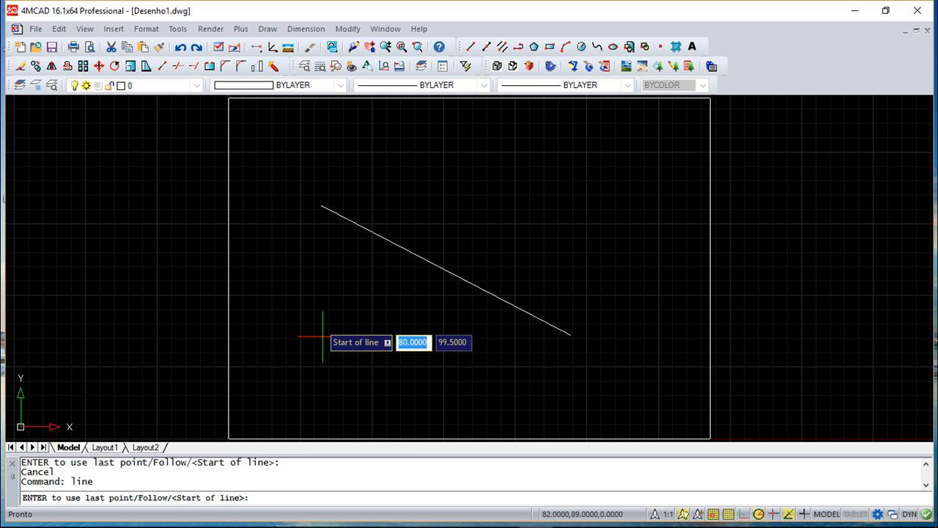
{"action": "left_click", "coordinate": [319, 291]}
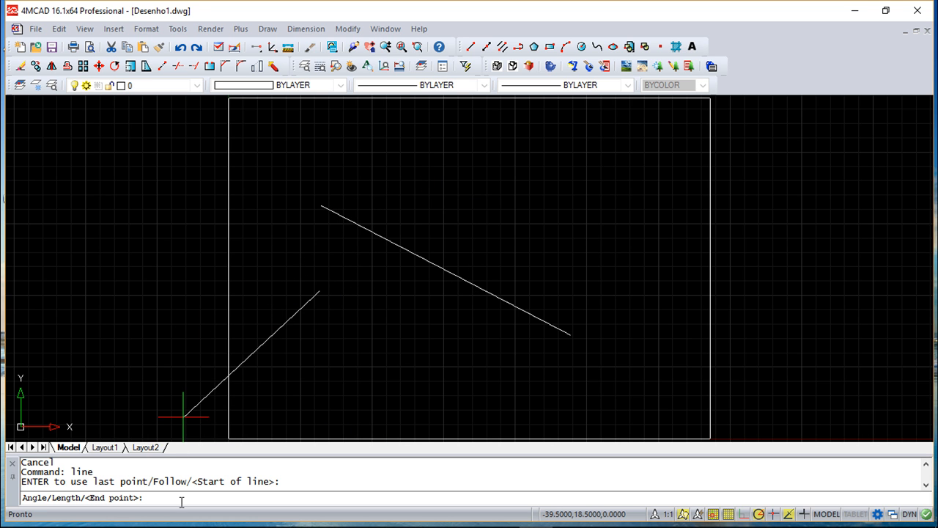
{"action": "type", "text": "@10,20"}
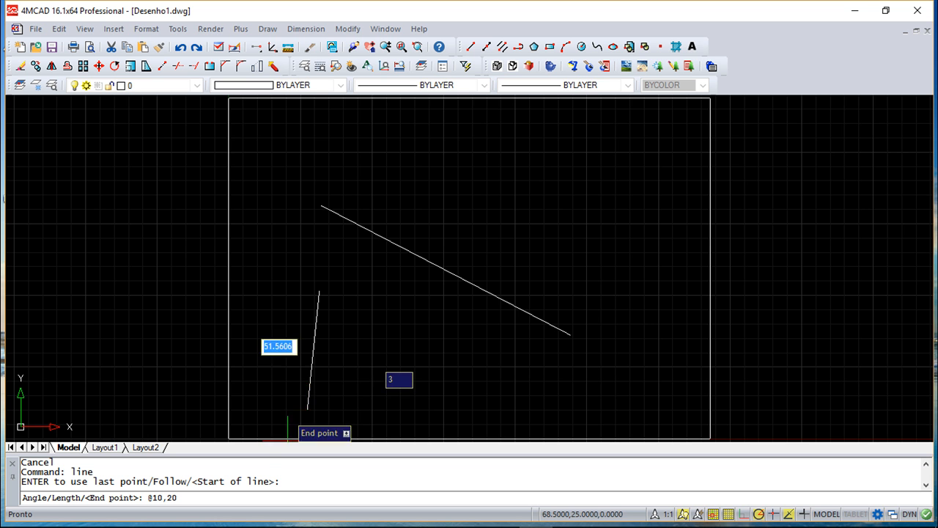
{"action": "key", "text": "Return"}
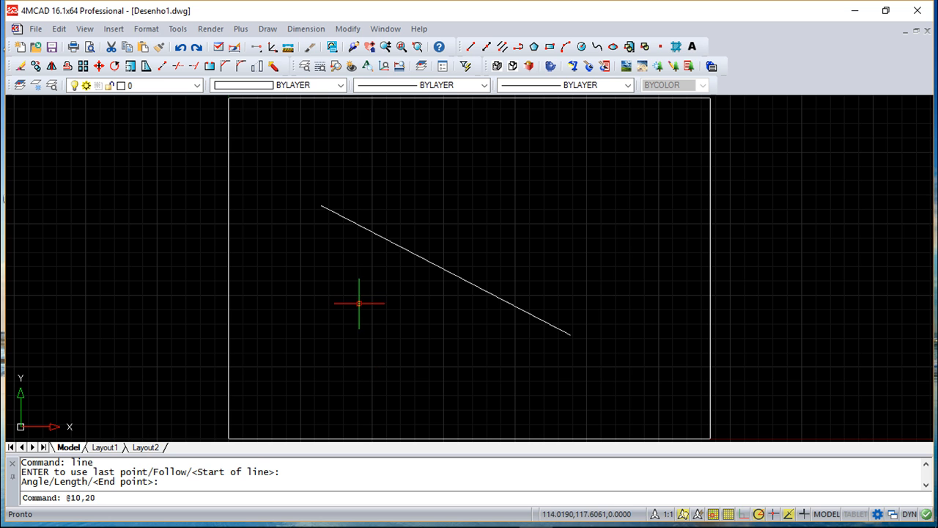
{"action": "key", "text": "Escape"}
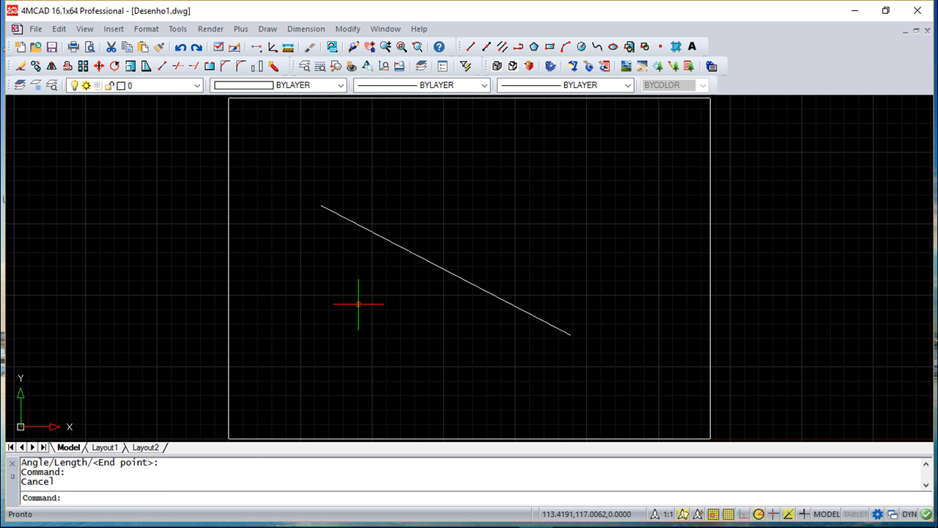
{"action": "type", "text": "line"}
{"action": "key", "text": "Return"}
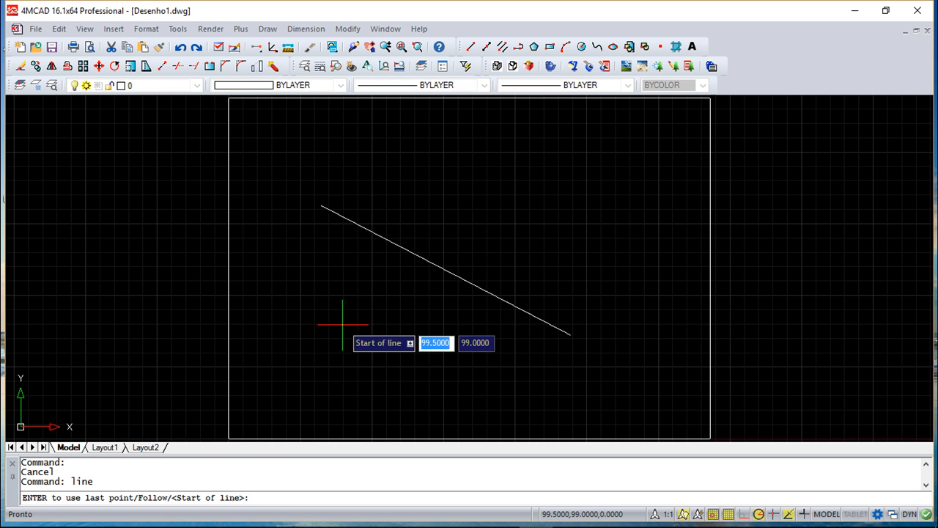
{"action": "left_click", "coordinate": [318, 356]}
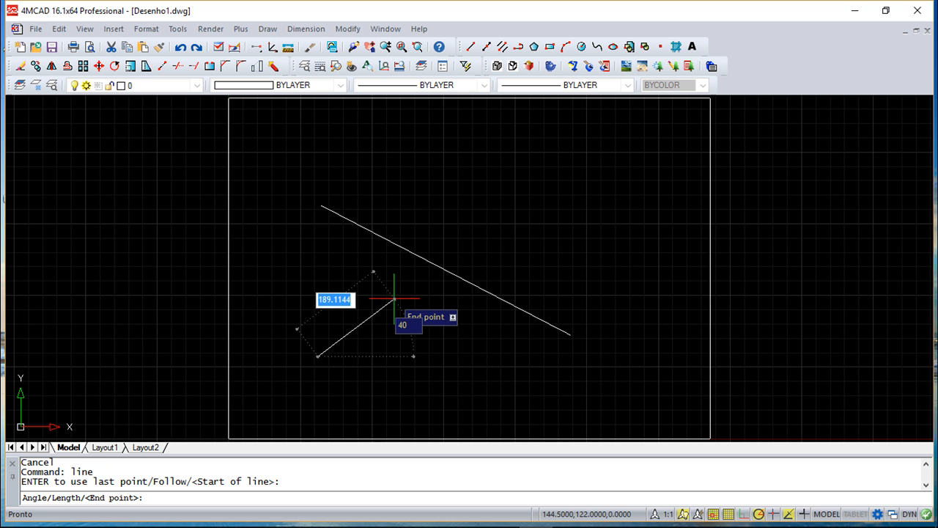
{"action": "type", "text": "@"}
{"action": "type", "text": "10"}
{"action": "key", "text": "Tab"}
{"action": "type", "text": "20"}
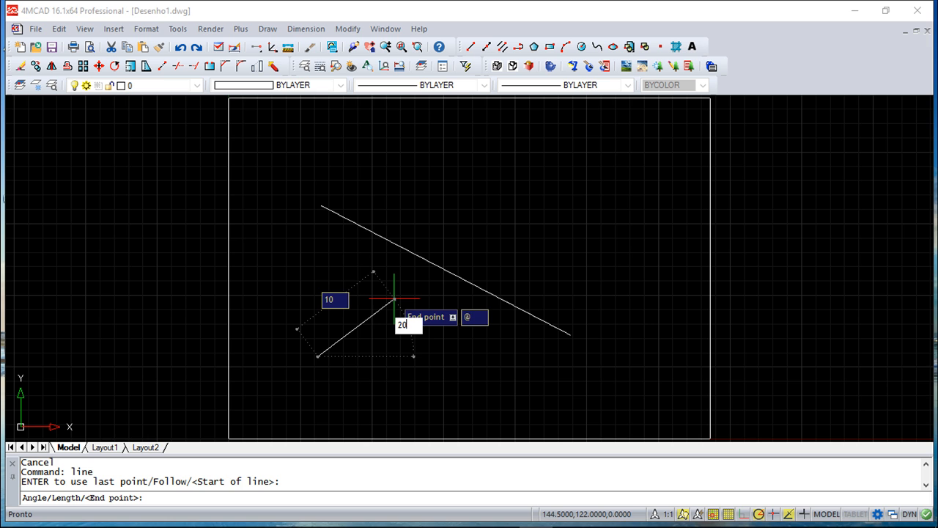
{"action": "key", "text": "Return"}
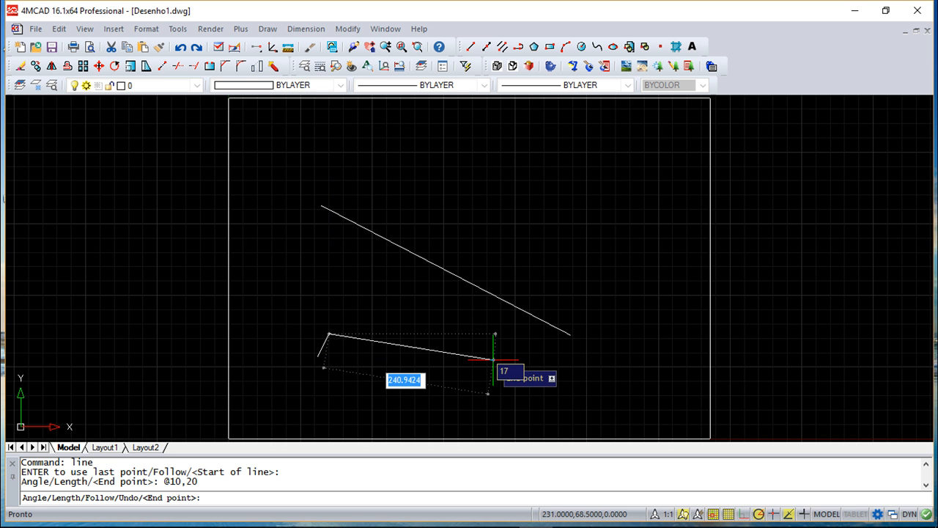
{"action": "scroll", "coordinate": [426, 358], "scroll_direction": "up", "scroll_amount": 2}
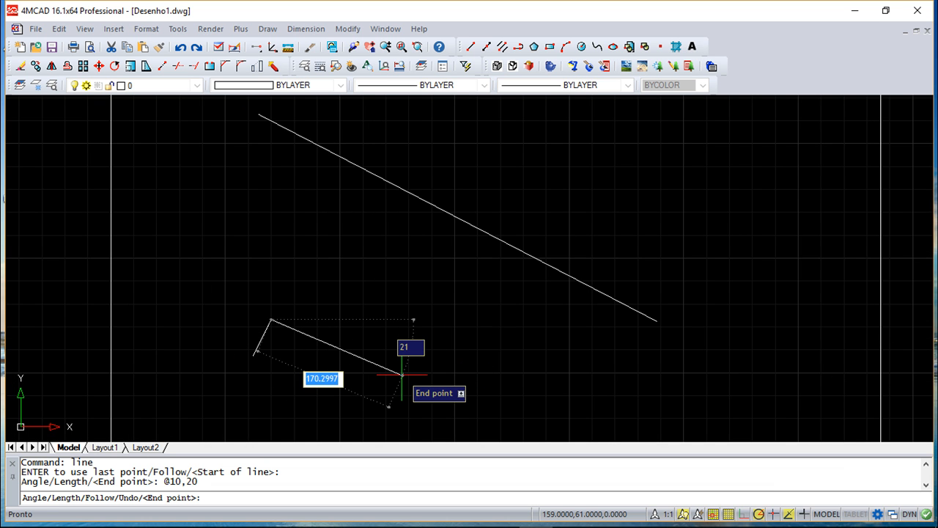
{"action": "key", "text": "Escape"}
{"action": "key", "text": "Escape"}
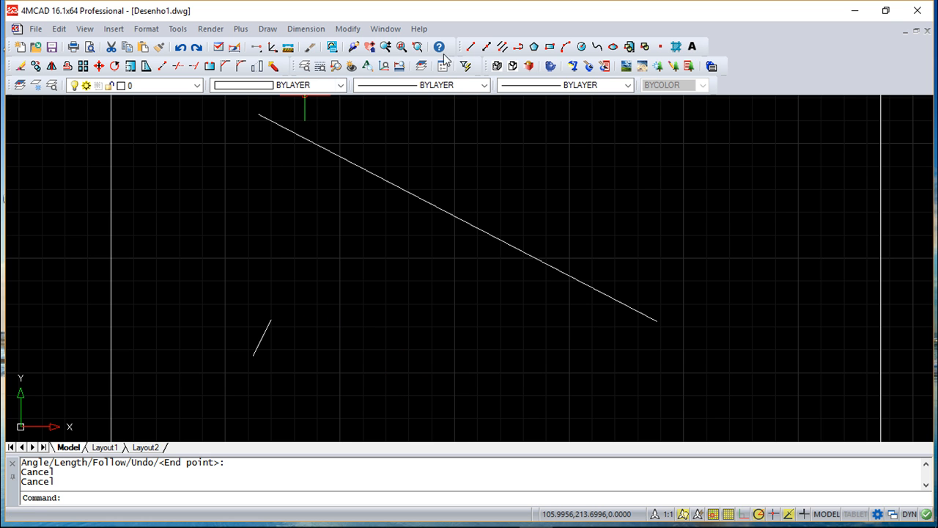
{"action": "left_click", "coordinate": [470, 47]}
{"action": "left_click", "coordinate": [356, 364]}
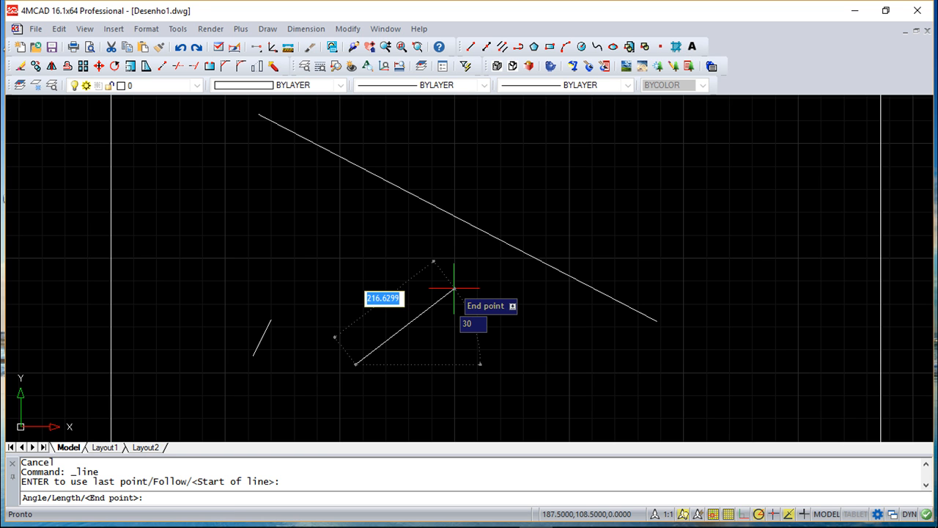
{"action": "left_click", "coordinate": [183, 428]}
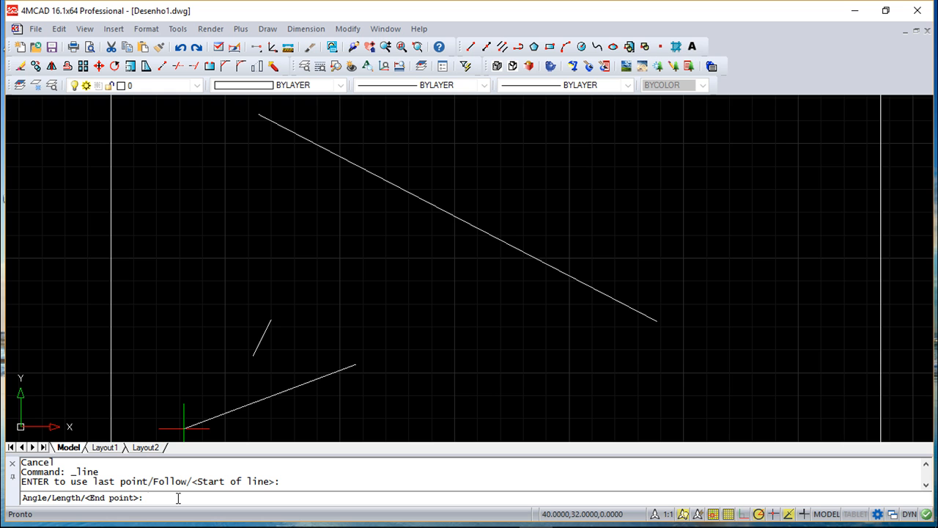
{"action": "type", "text": "20<"}
{"action": "type", "text": "45"}
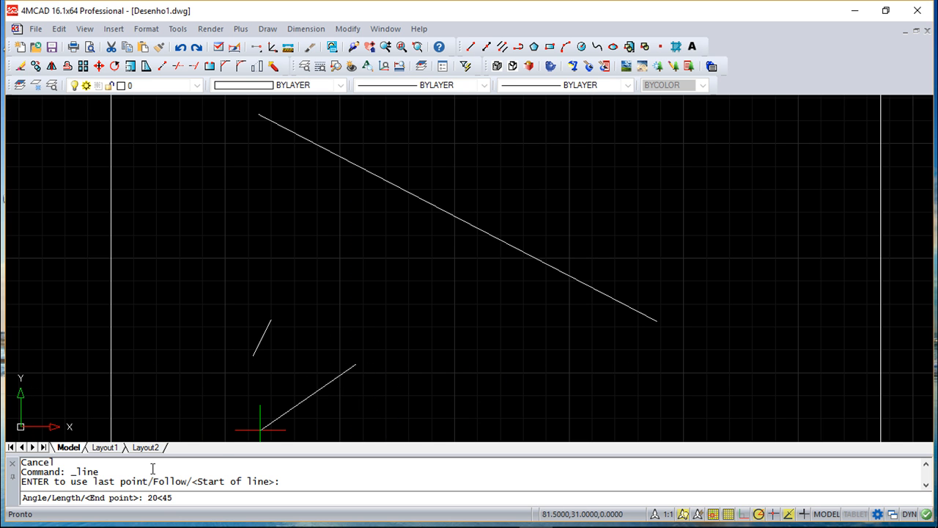
{"action": "left_click", "coordinate": [147, 496]}
{"action": "type", "text": "@"}
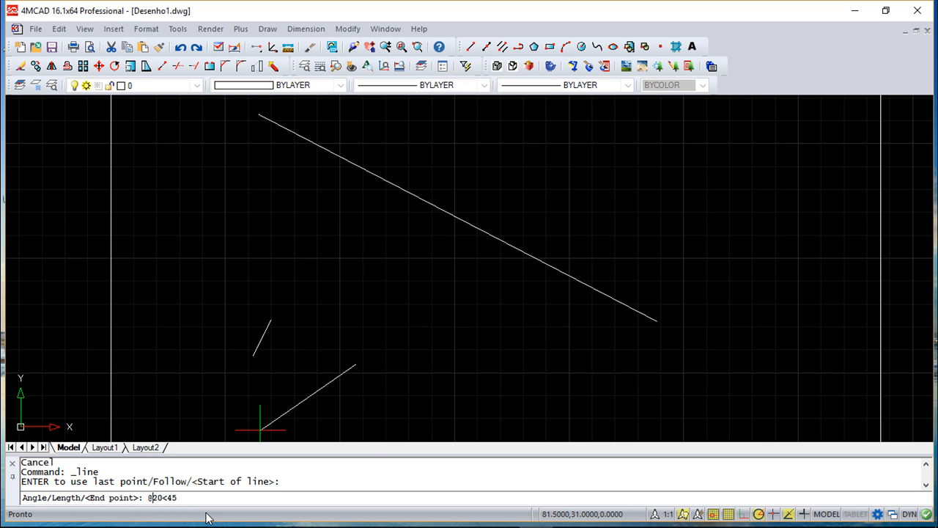
{"action": "key", "text": "Escape"}
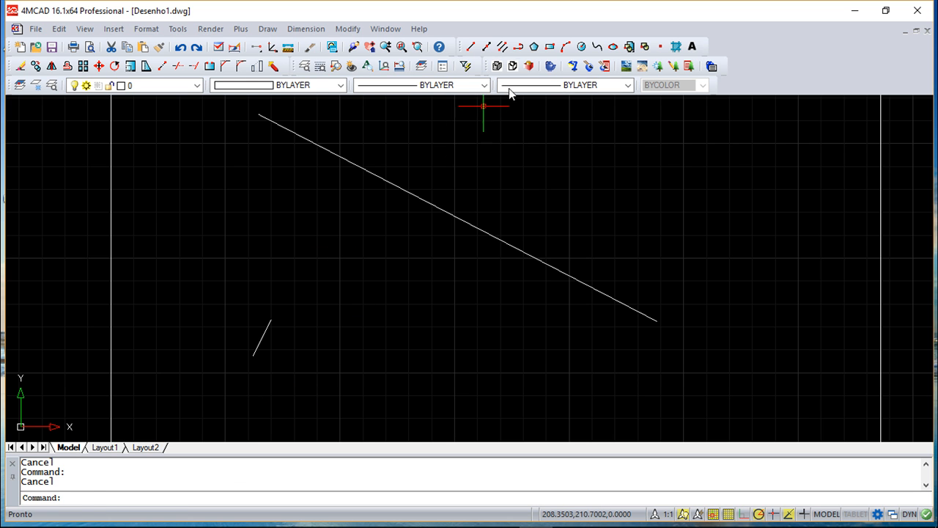
{"action": "left_click", "coordinate": [471, 46]}
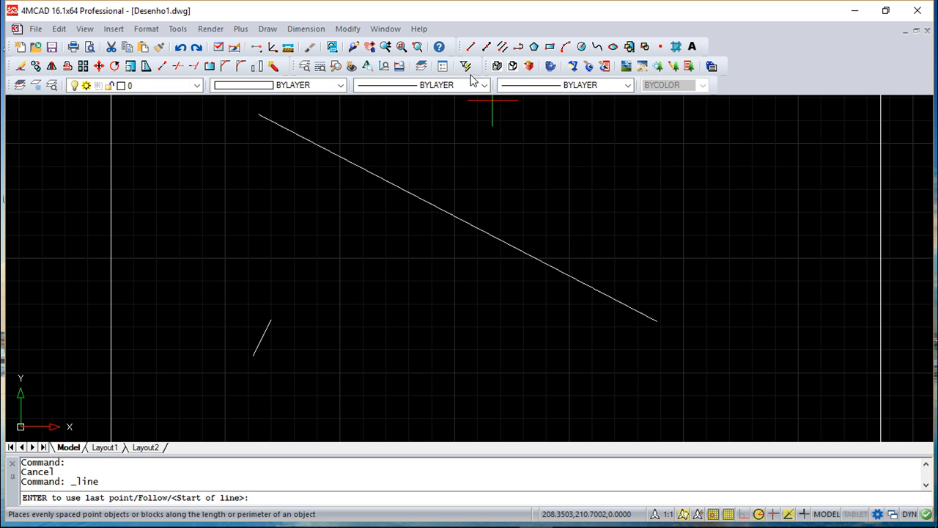
{"action": "left_click", "coordinate": [357, 338]}
{"action": "type", "text": "35"}
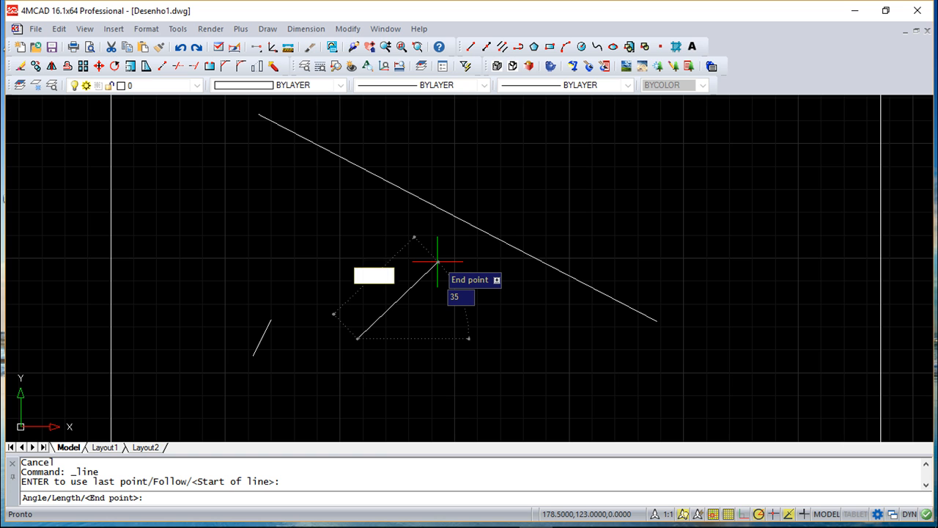
{"action": "type", "text": "@"}
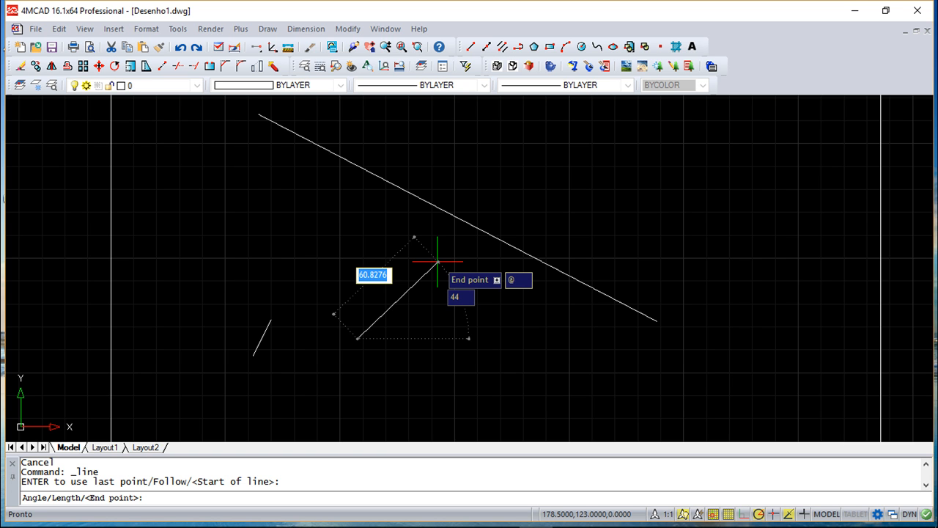
{"action": "type", "text": "20"}
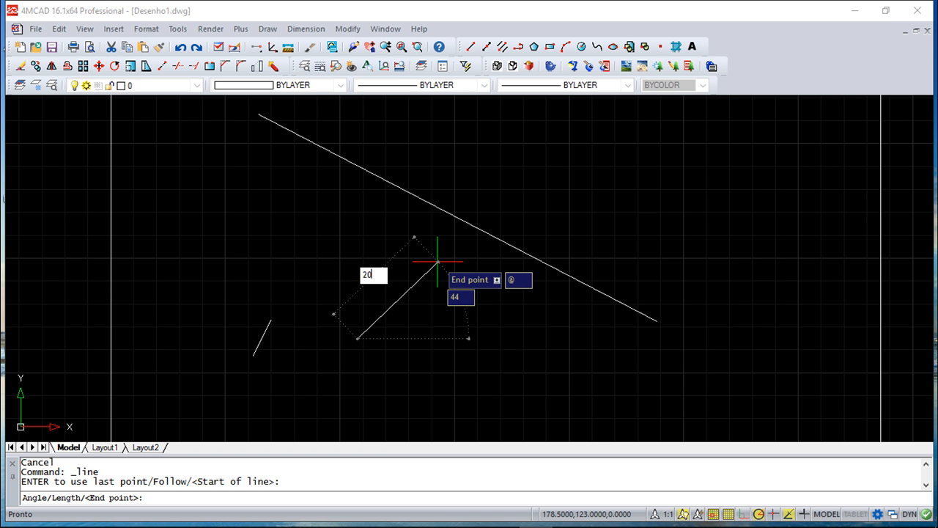
{"action": "key", "text": "Tab"}
{"action": "type", "text": "45"}
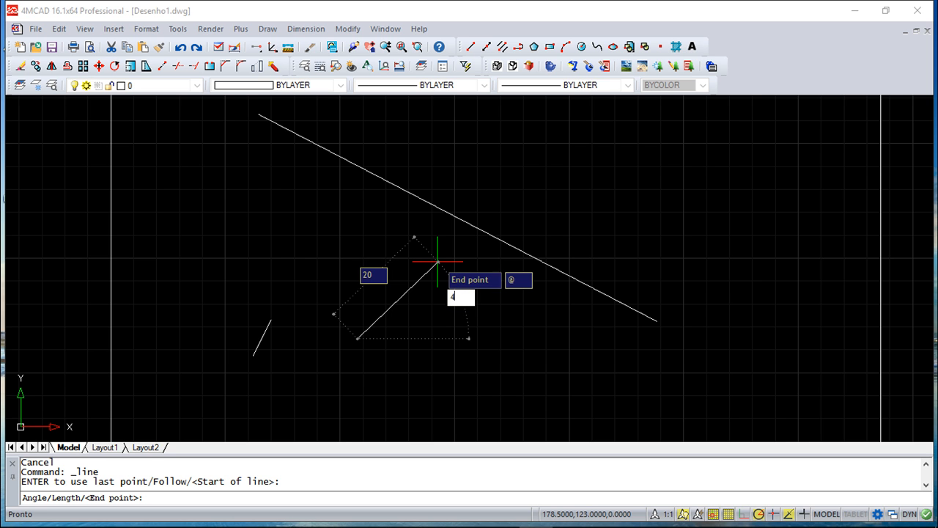
{"action": "key", "text": "Return"}
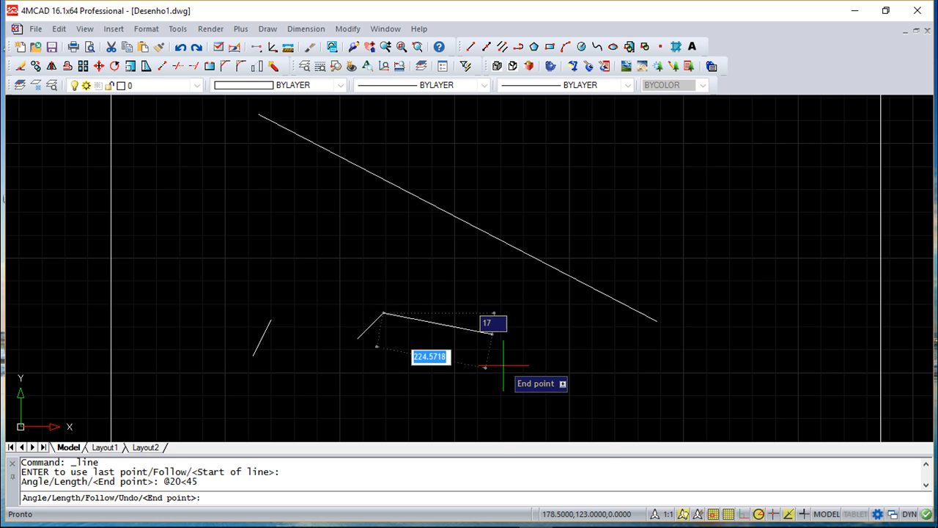
{"action": "right_click", "coordinate": [507, 368]}
{"action": "left_click", "coordinate": [546, 377]}
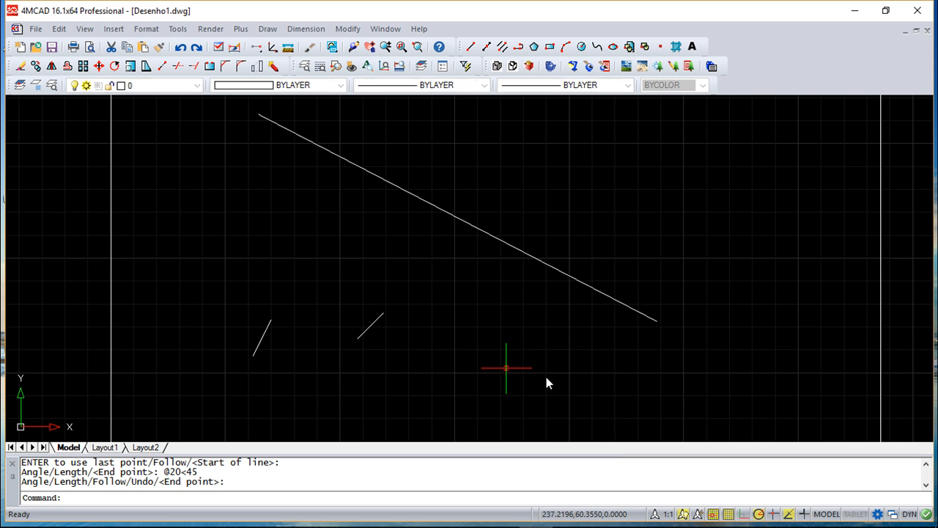
- Run the Line command and try out the 3D start point entry 10,20,30, clearing it and cancelling the command
{"action": "scroll", "coordinate": [463, 352], "scroll_direction": "down", "scroll_amount": 2}
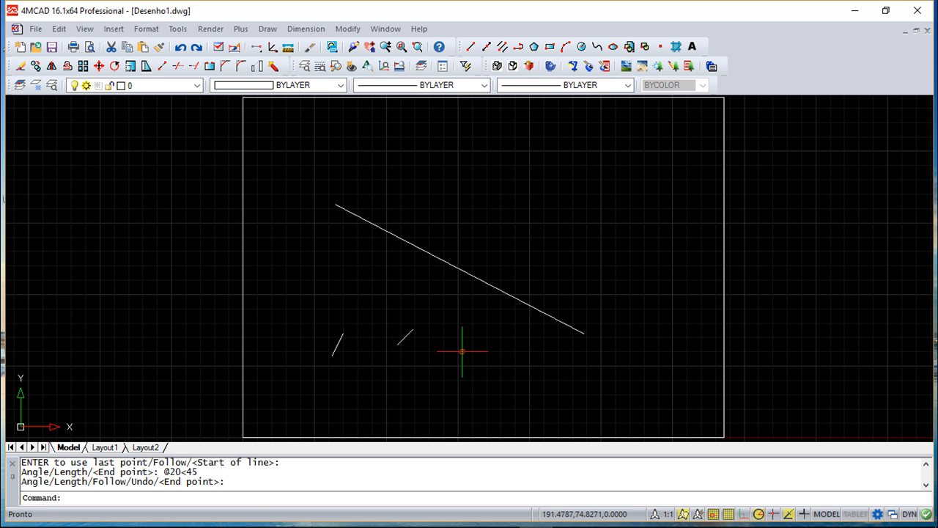
{"action": "left_click", "coordinate": [471, 46]}
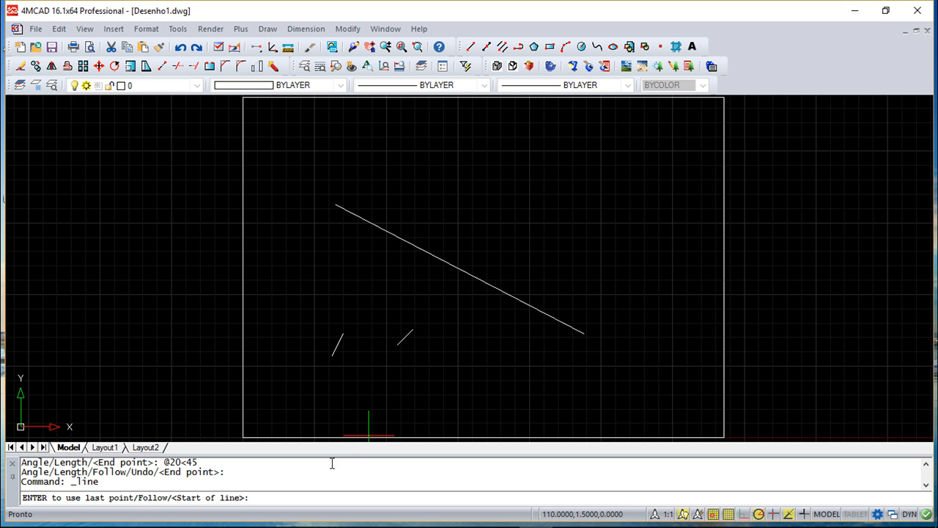
{"action": "left_click", "coordinate": [318, 498]}
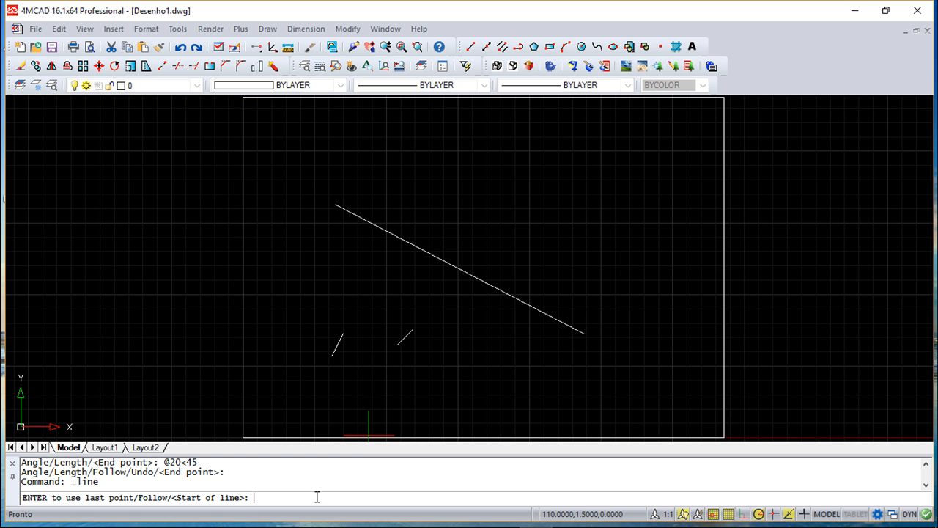
{"action": "type", "text": "10,20,30"}
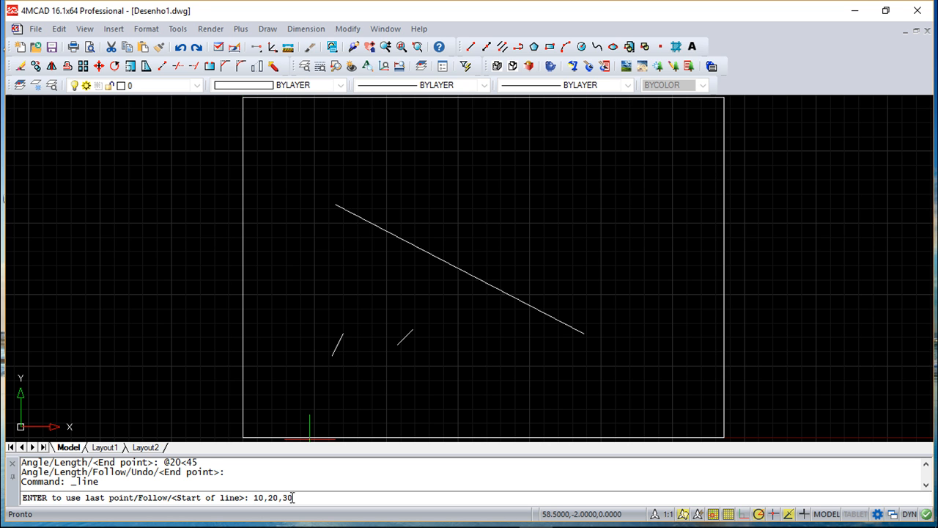
{"action": "key", "text": "BackSpace"}
{"action": "key", "text": "BackSpace"}
{"action": "key", "text": "BackSpace"}
{"action": "key", "text": "BackSpace"}
{"action": "key", "text": "BackSpace"}
{"action": "key", "text": "BackSpace"}
{"action": "key", "text": "BackSpace"}
{"action": "key", "text": "BackSpace"}
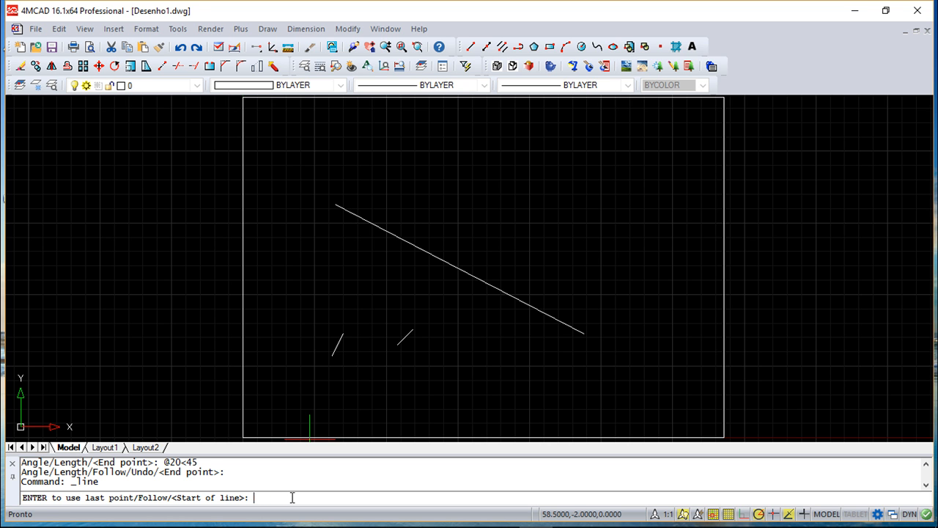
{"action": "key", "text": "Escape"}
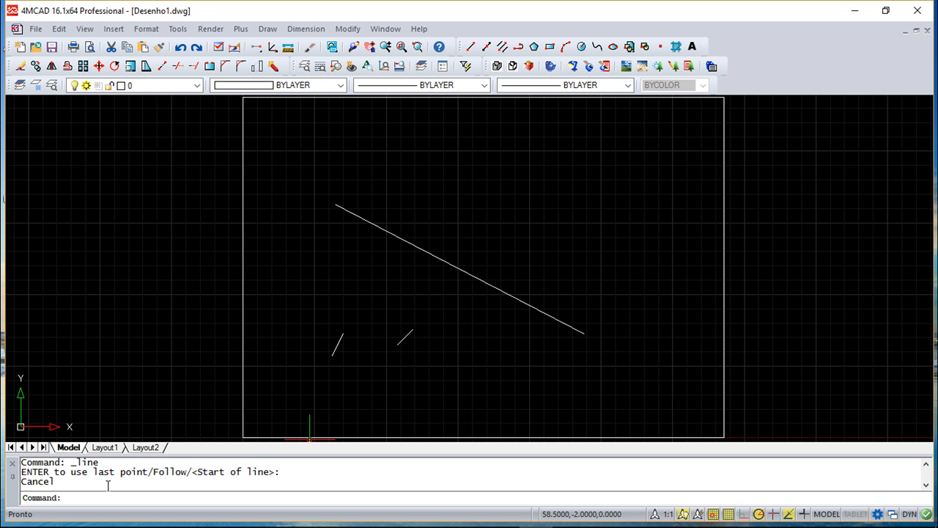
- Write the spherical coordinate example 10<45<35 on the command line without running it, and clear the entry
{"action": "type", "text": "l"}
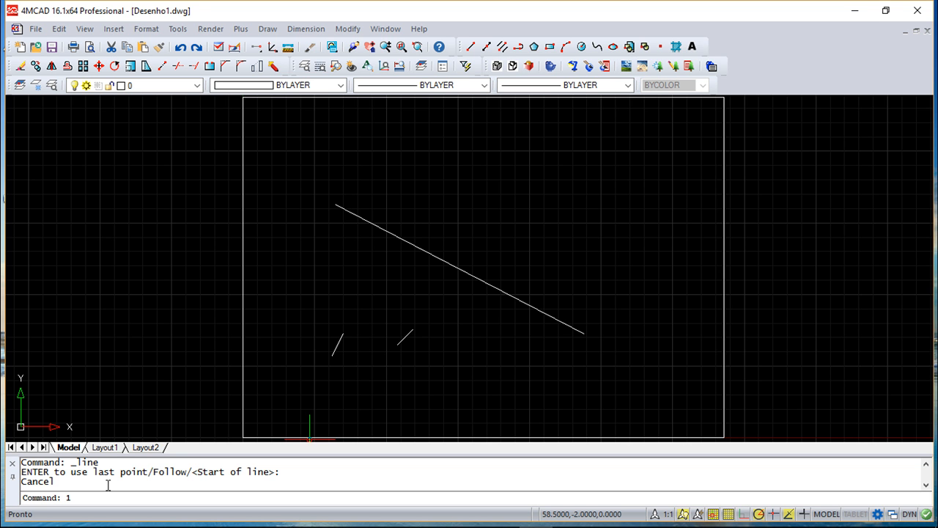
{"action": "type", "text": "0"}
{"action": "type", "text": "@"}
{"action": "key", "text": "BackSpace"}
{"action": "type", "text": "<45"}
{"action": "type", "text": "<35"}
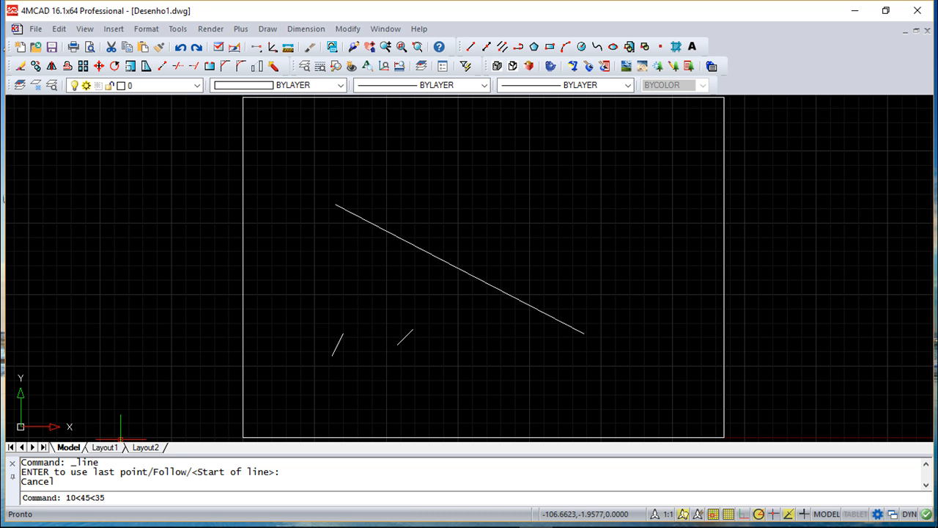
{"action": "key", "text": "BackSpace"}
{"action": "key", "text": "BackSpace"}
{"action": "key", "text": "BackSpace"}
{"action": "key", "text": "BackSpace"}
{"action": "key", "text": "BackSpace"}
{"action": "key", "text": "BackSpace"}
{"action": "key", "text": "BackSpace"}
{"action": "key", "text": "BackSpace"}
- Write the cylindrical coordinate example 10<45,10 on the command line and cancel the entry
{"action": "type", "text": "10"}
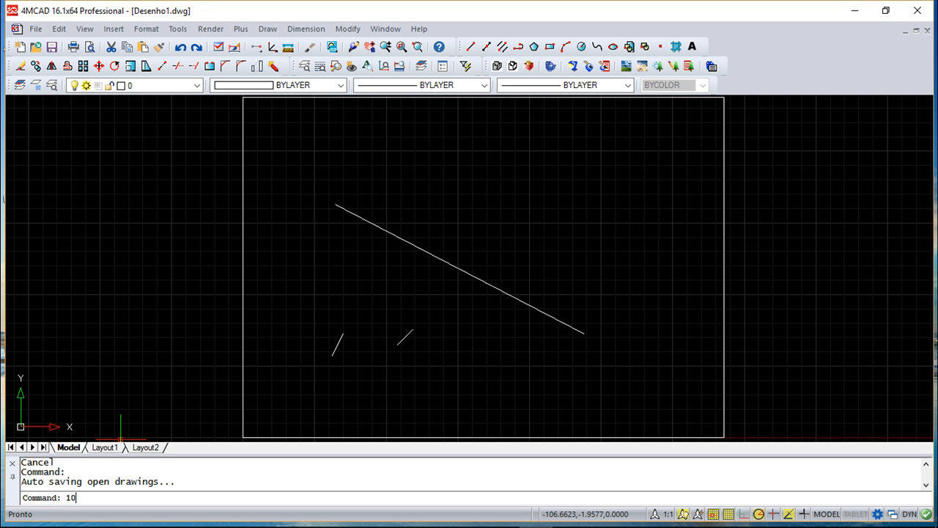
{"action": "type", "text": "<45"}
{"action": "type", "text": ",10"}
{"action": "key", "text": "Escape"}
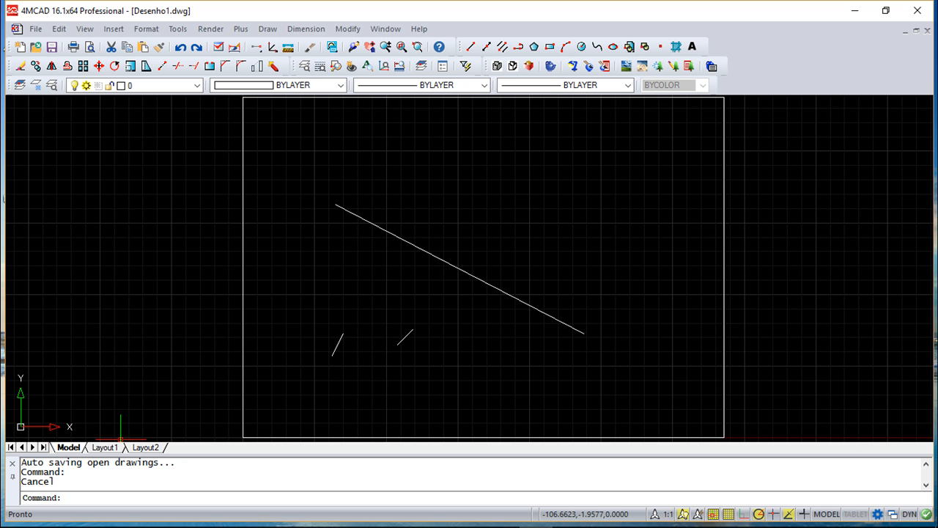
{"action": "type", "text": "10<45"}
{"action": "key", "text": "BackSpace"}
{"action": "key", "text": "BackSpace"}
{"action": "key", "text": "BackSpace"}
{"action": "key", "text": "BackSpace"}
{"action": "key", "text": "BackSpace"}
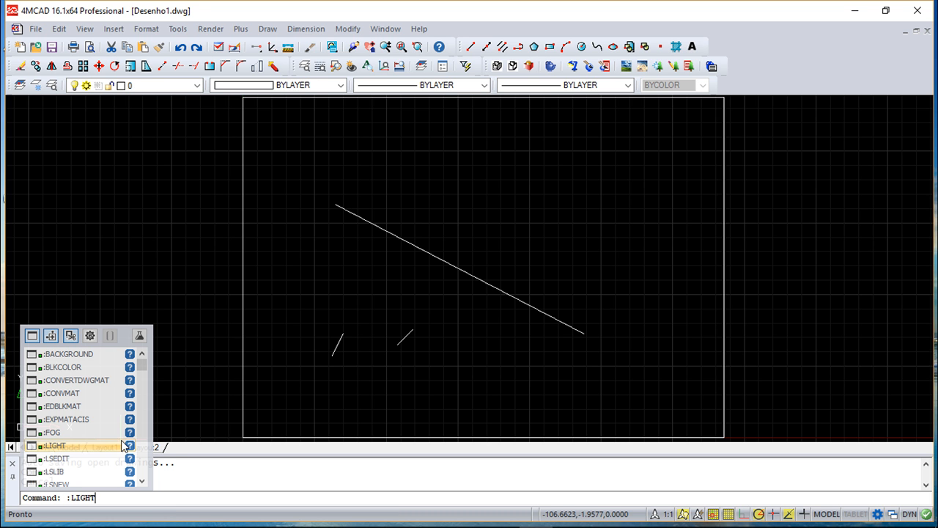
{"action": "key", "text": "Escape"}
{"action": "key", "text": "Escape"}
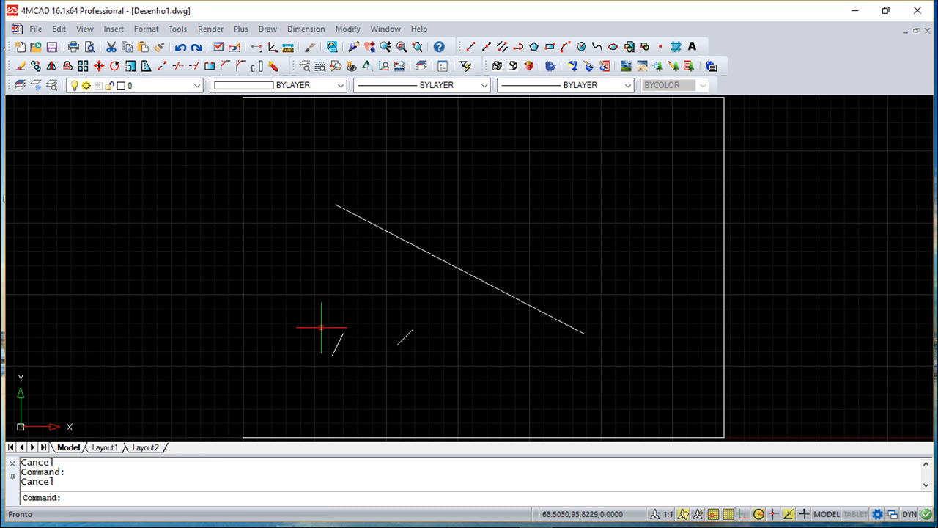
{"action": "type", "text": "50<30,"}
{"action": "key", "text": "Tab"}
{"action": "key", "text": "BackSpace"}
{"action": "key", "text": "BackSpace"}
{"action": "key", "text": "BackSpace"}
{"action": "key", "text": "BackSpace"}
{"action": "key", "text": "BackSpace"}
{"action": "key", "text": "BackSpace"}
{"action": "key", "text": "BackSpace"}
{"action": "key", "text": "Tab"}
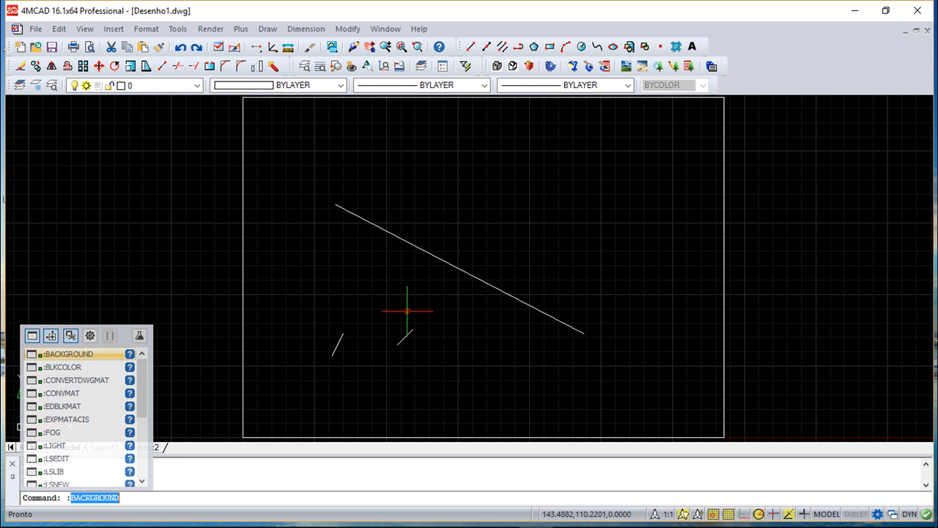
{"action": "key", "text": "Escape"}
{"action": "key", "text": "Escape"}
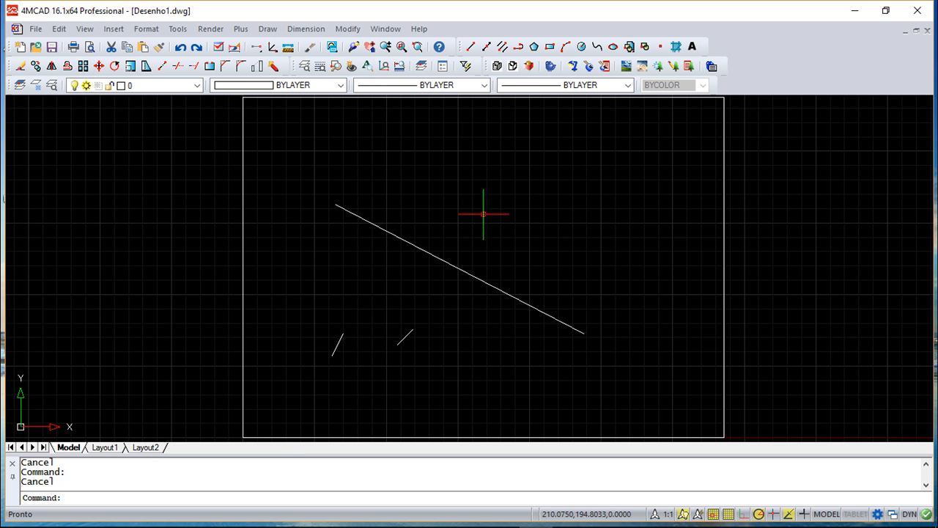
- Open a multiline text block above the diagonal line, write the cylindrical coordinate example 10<45,10 in it, and discard the text
{"action": "left_click", "coordinate": [692, 46]}
{"action": "left_click", "coordinate": [442, 169]}
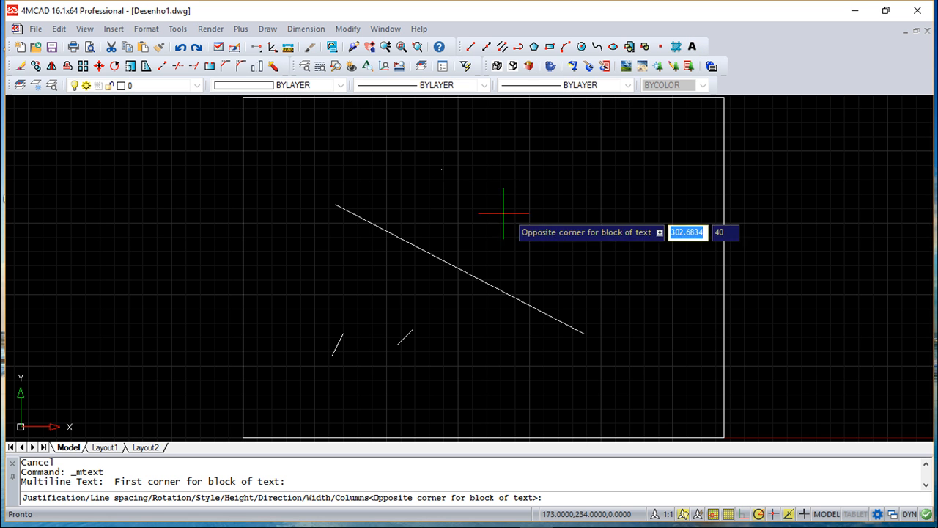
{"action": "left_click", "coordinate": [588, 224]}
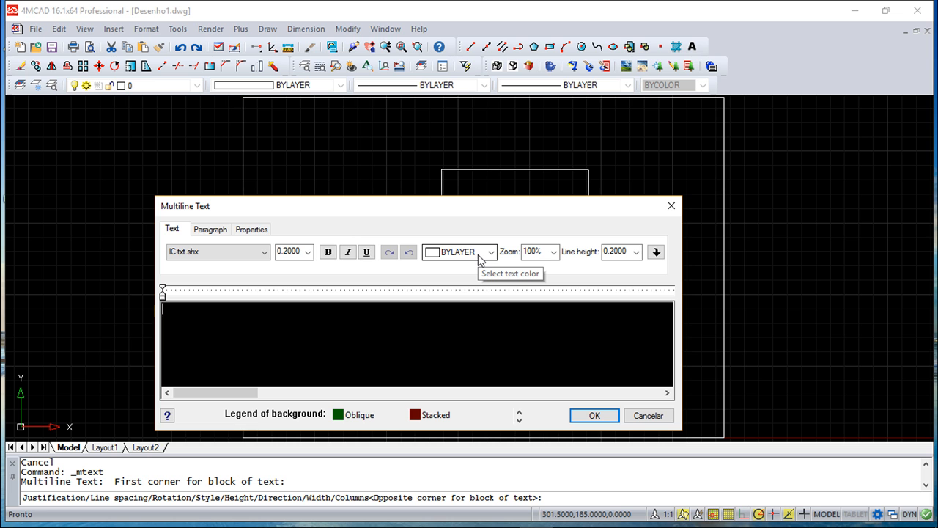
{"action": "type", "text": "10"}
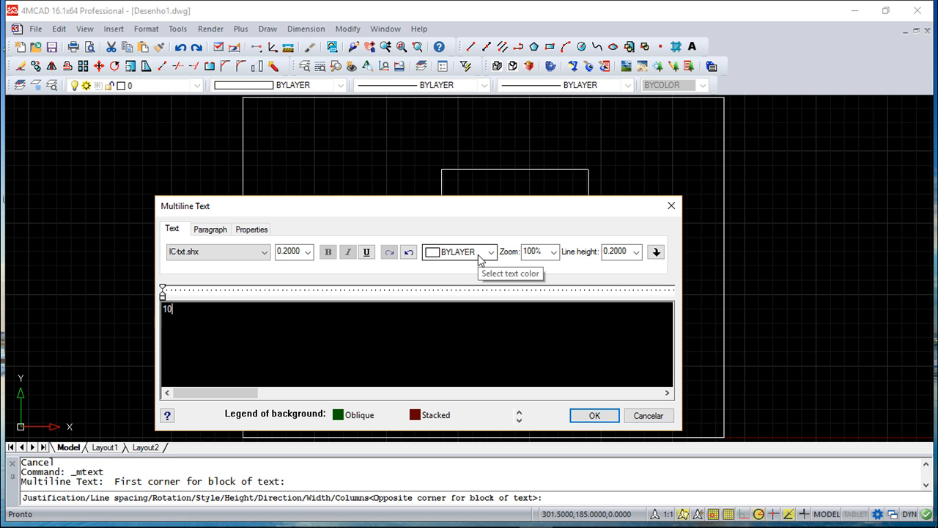
{"action": "type", "text": "<45"}
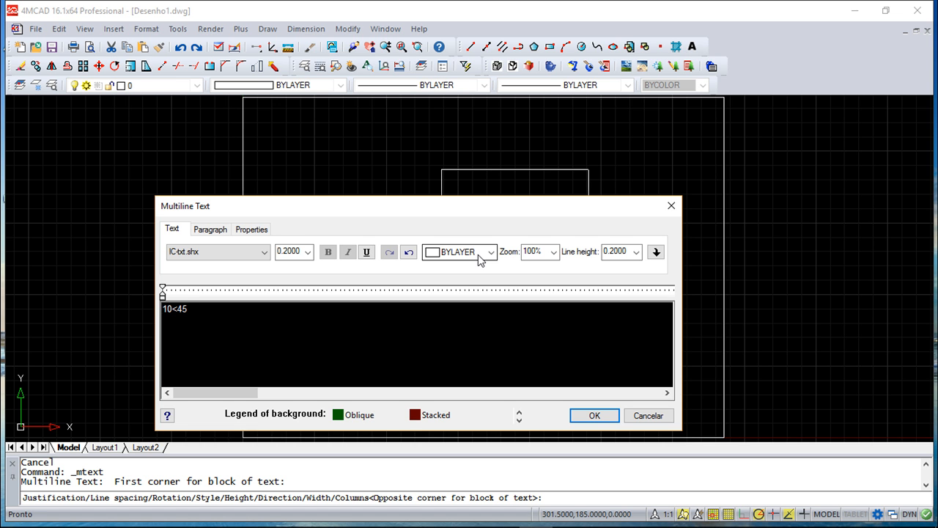
{"action": "type", "text": ",10"}
{"action": "left_click", "coordinate": [648, 416]}
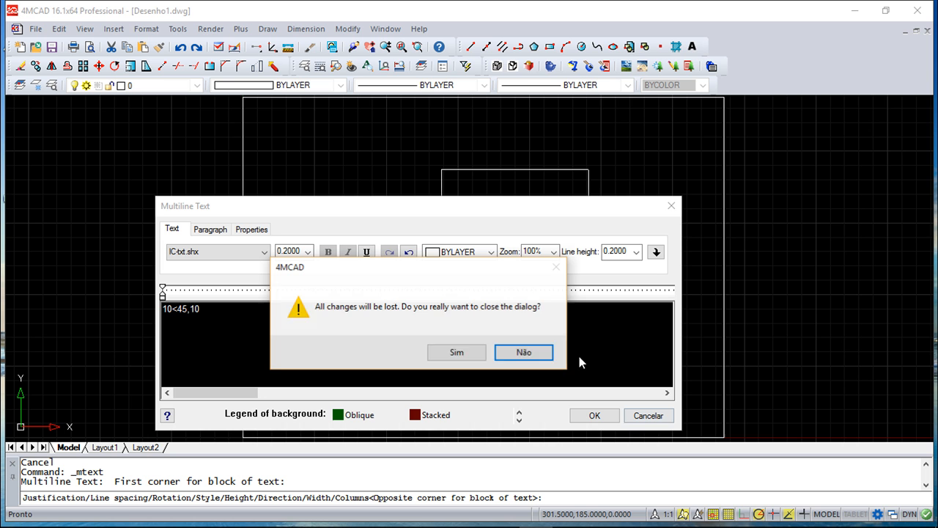
{"action": "left_click", "coordinate": [530, 354]}
{"action": "left_click", "coordinate": [649, 415]}
{"action": "left_click", "coordinate": [460, 350]}
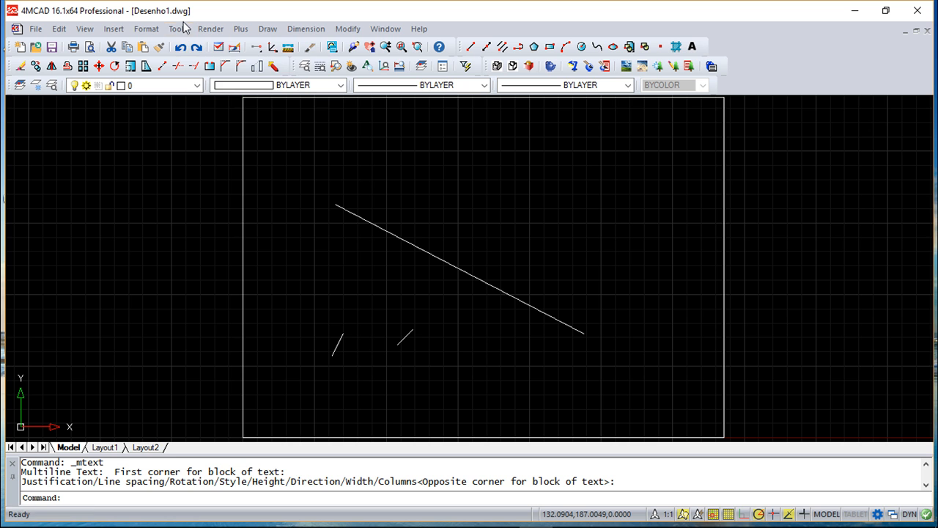
- Move the UCS origin to a point in the frame above the diagonal line, and set the UCS back to World
{"action": "left_click", "coordinate": [181, 28]}
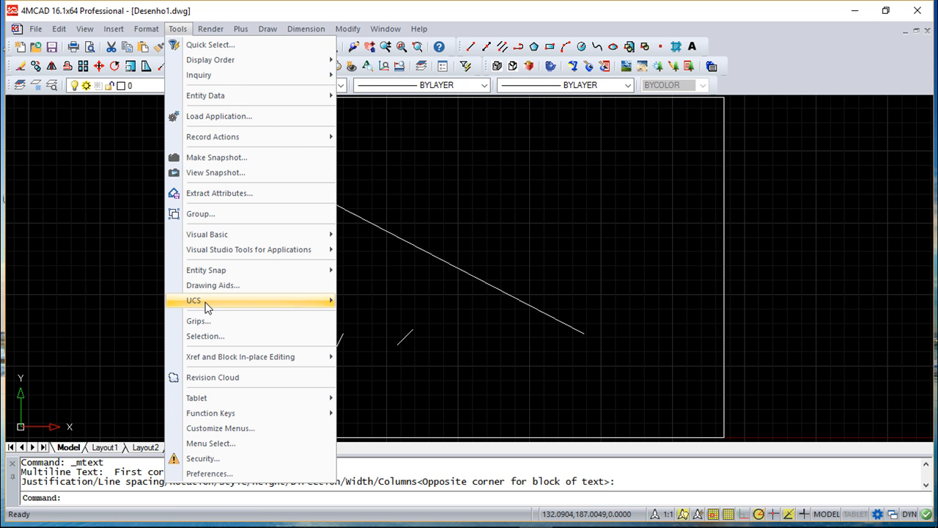
{"action": "mouse_move", "coordinate": [205, 303]}
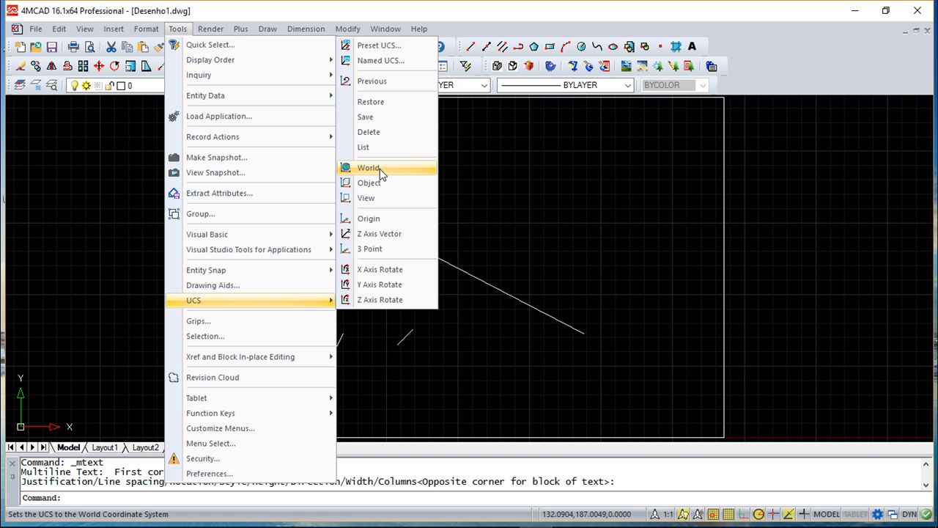
{"action": "left_click", "coordinate": [386, 221]}
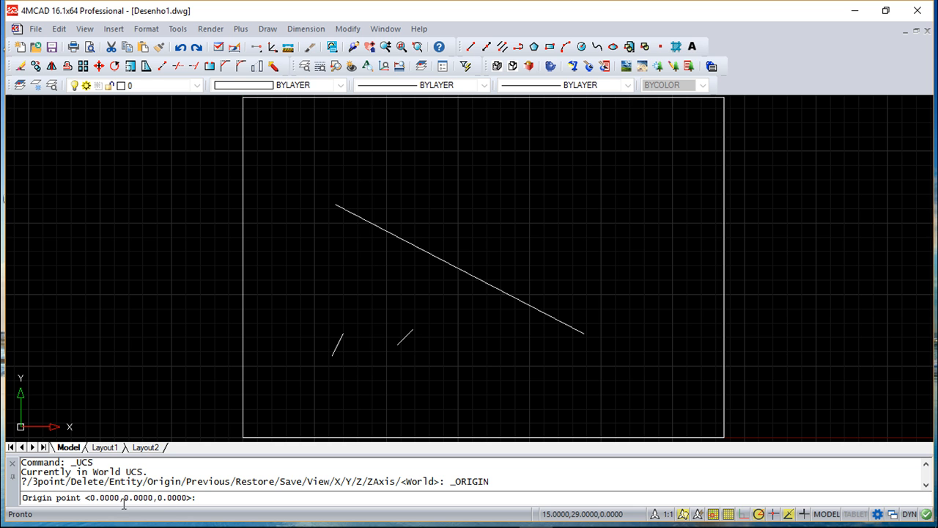
{"action": "left_click", "coordinate": [511, 198]}
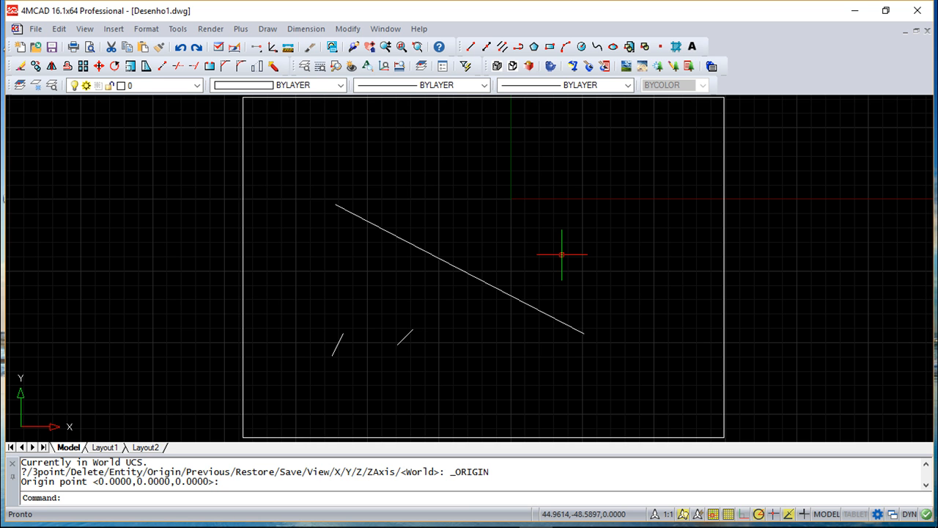
{"action": "left_click", "coordinate": [173, 28]}
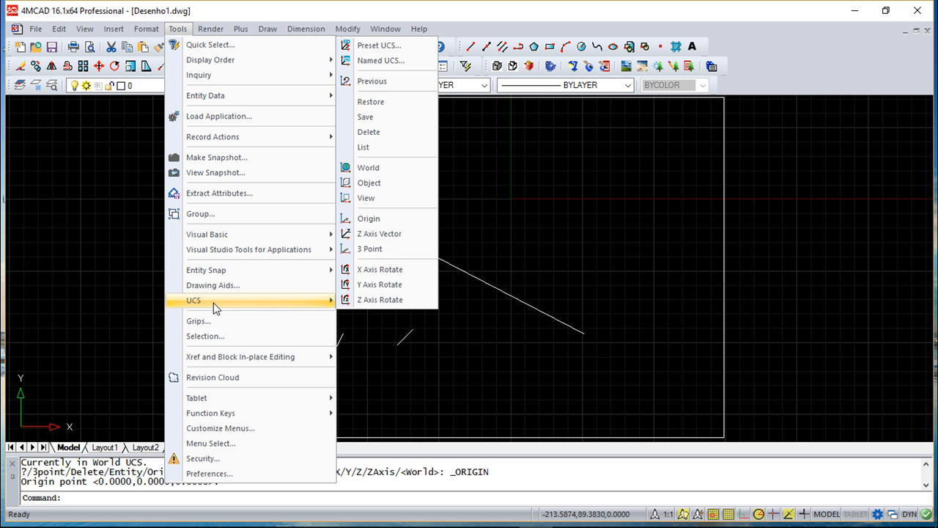
{"action": "left_click", "coordinate": [369, 168]}
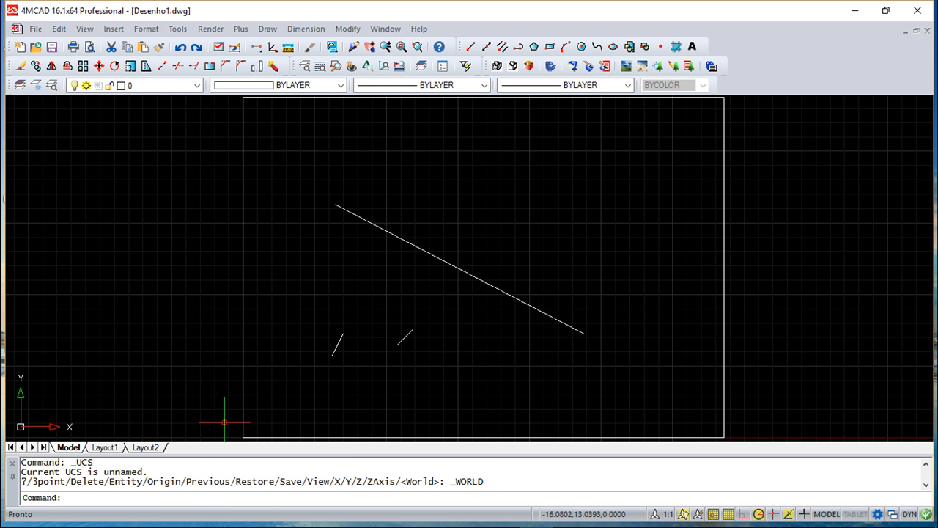
- Align the UCS to the long diagonal line as an object, and undo that UCS change
{"action": "left_click", "coordinate": [178, 29]}
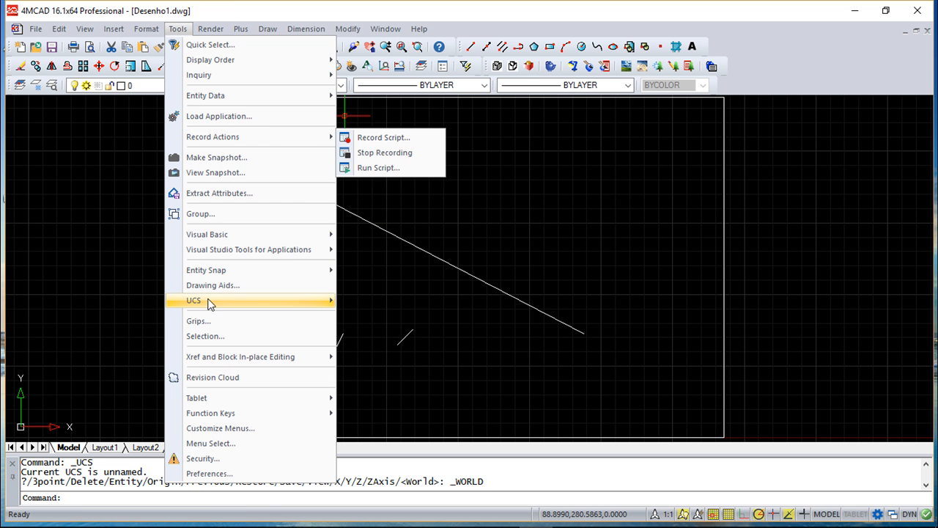
{"action": "mouse_move", "coordinate": [286, 298]}
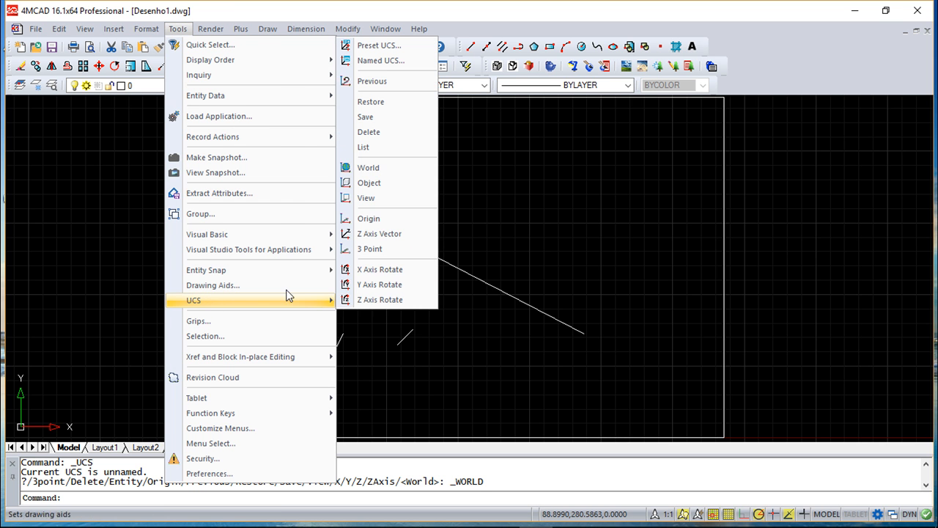
{"action": "left_click", "coordinate": [368, 183]}
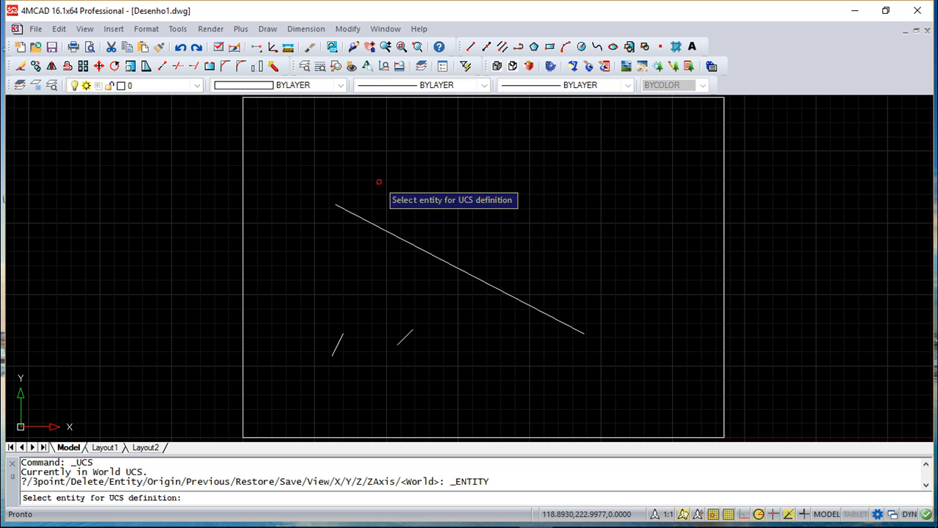
{"action": "left_click", "coordinate": [362, 218]}
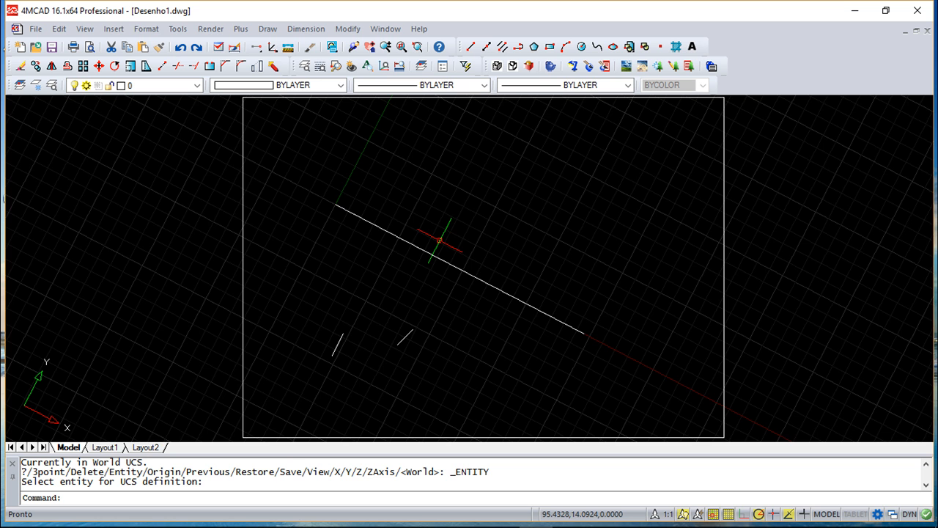
{"action": "left_click", "coordinate": [180, 48]}
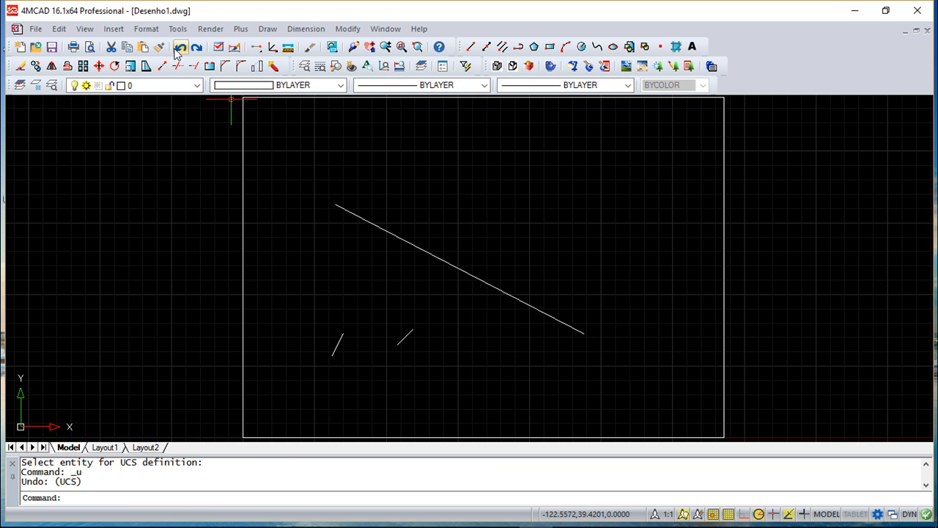
{"action": "left_click", "coordinate": [178, 29]}
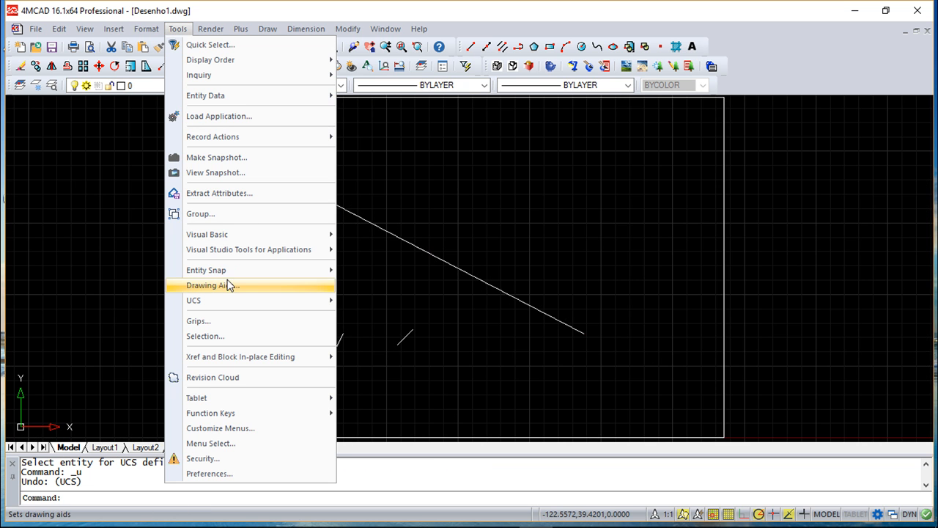
{"action": "mouse_move", "coordinate": [232, 302]}
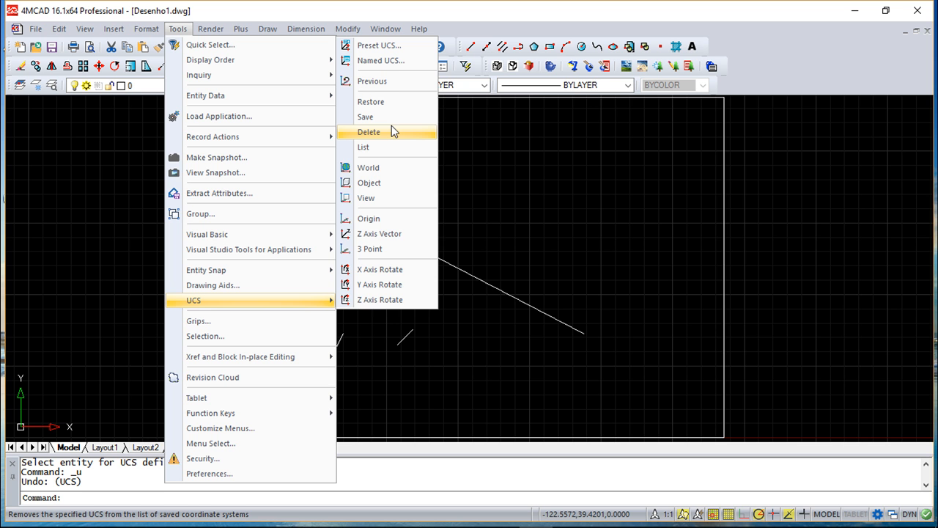
{"action": "left_click", "coordinate": [425, 11]}
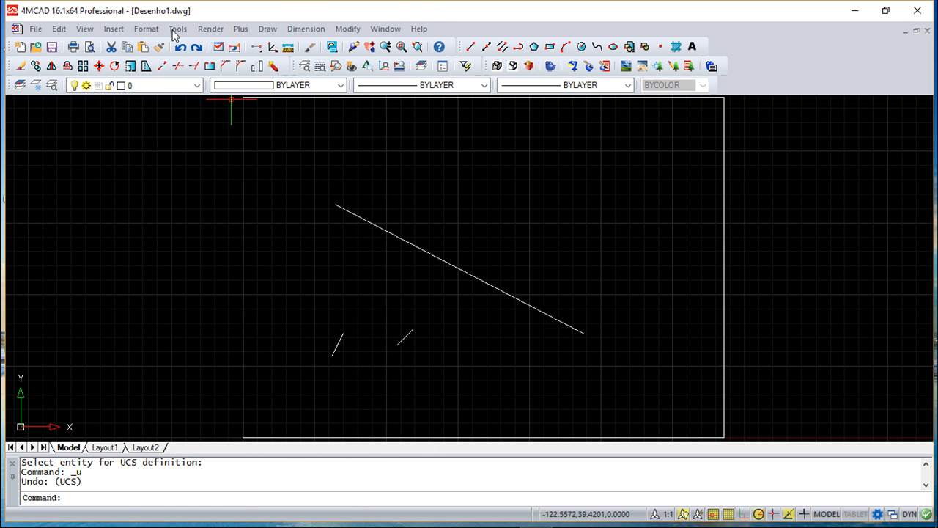
- Move the UCS origin to a point above the diagonal line, near the middle of the frame
{"action": "left_click", "coordinate": [176, 30]}
{"action": "mouse_move", "coordinate": [211, 306]}
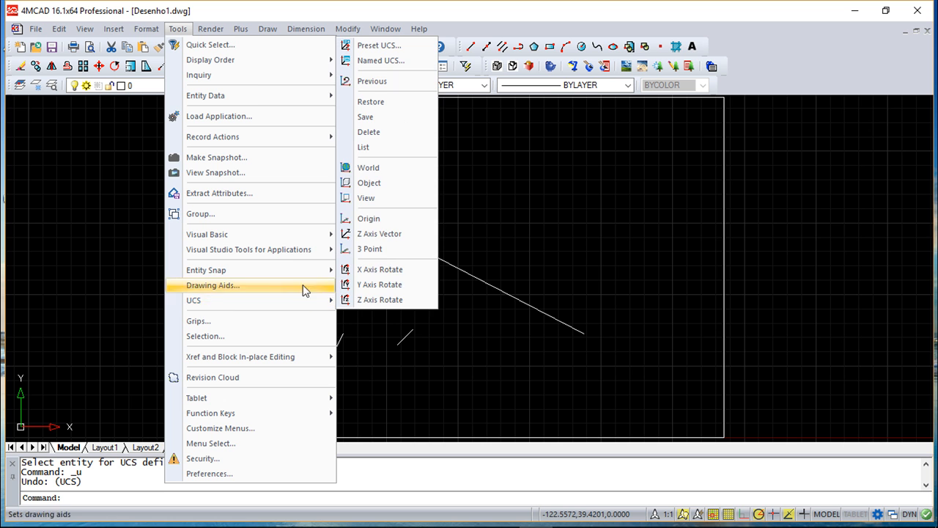
{"action": "left_click", "coordinate": [376, 217]}
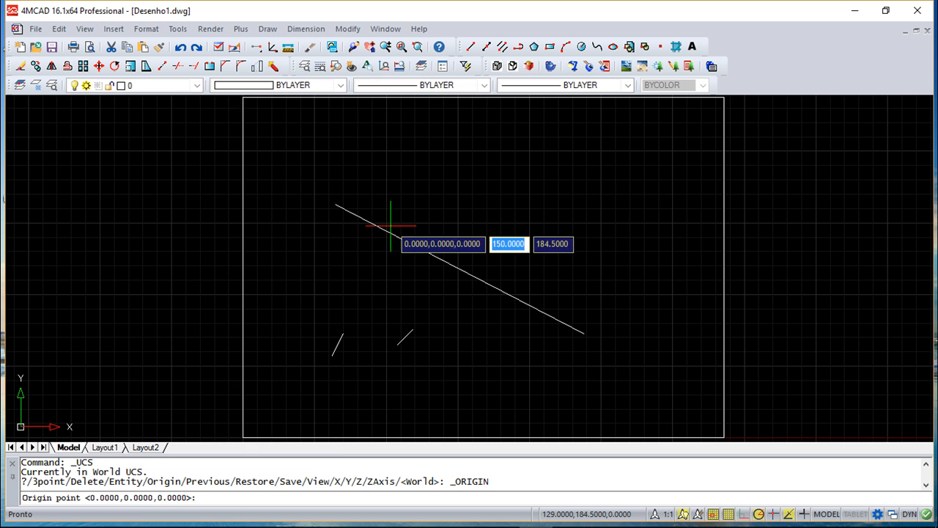
{"action": "left_click", "coordinate": [507, 224]}
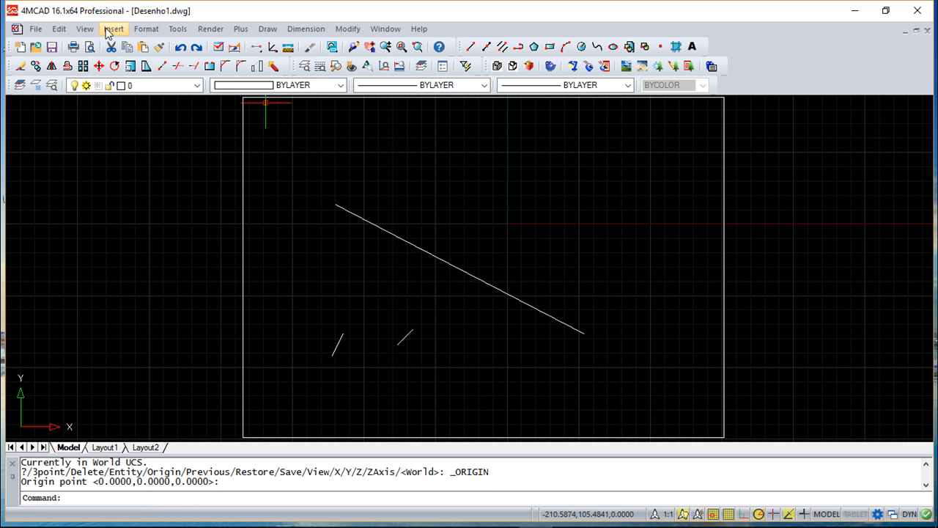
- Save the current UCS under the name ucs_1
{"action": "left_click", "coordinate": [178, 28]}
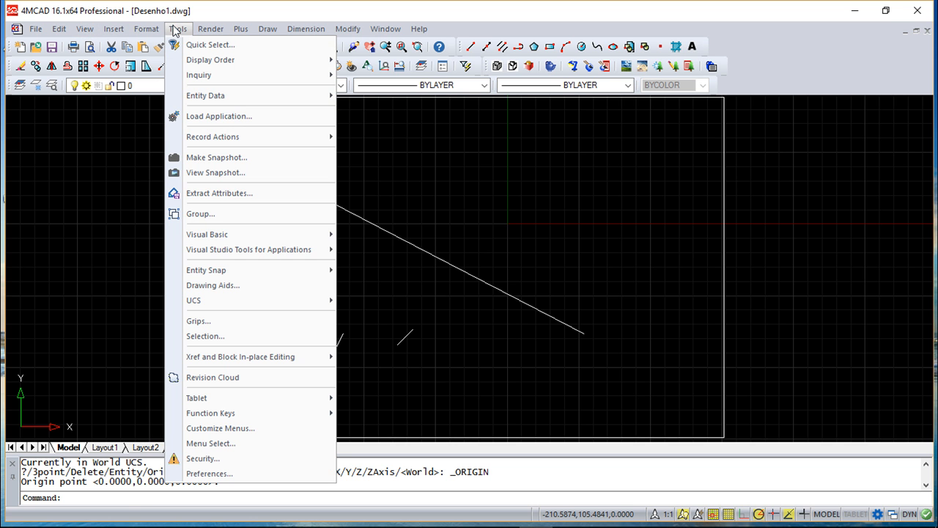
{"action": "mouse_move", "coordinate": [228, 309]}
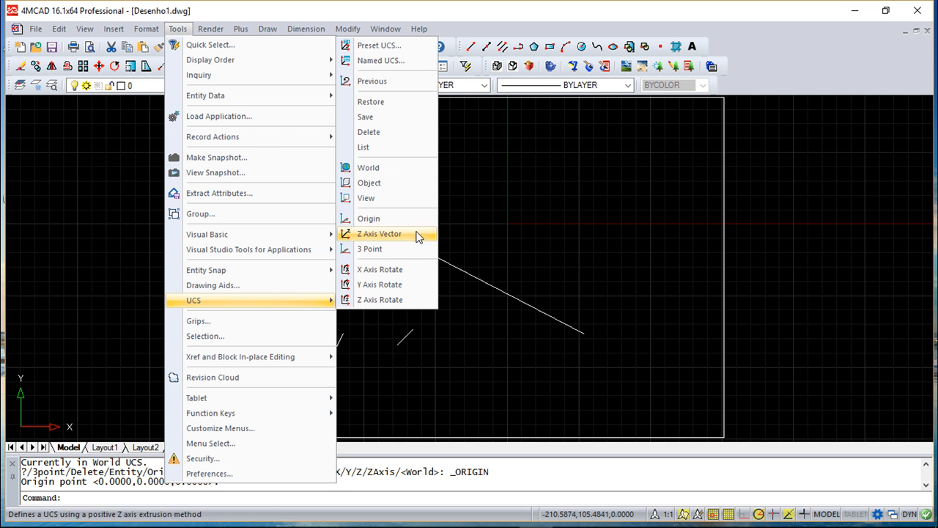
{"action": "left_click", "coordinate": [388, 117]}
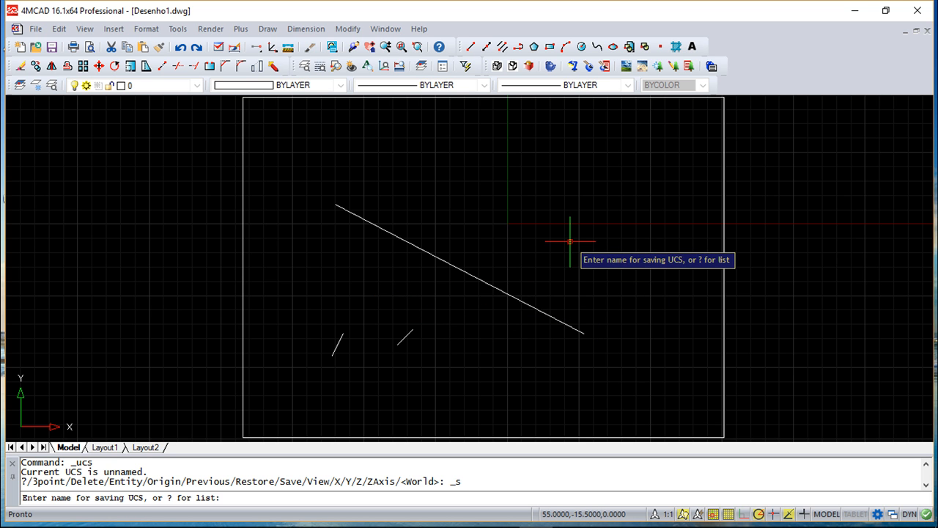
{"action": "type", "text": "ucs_1"}
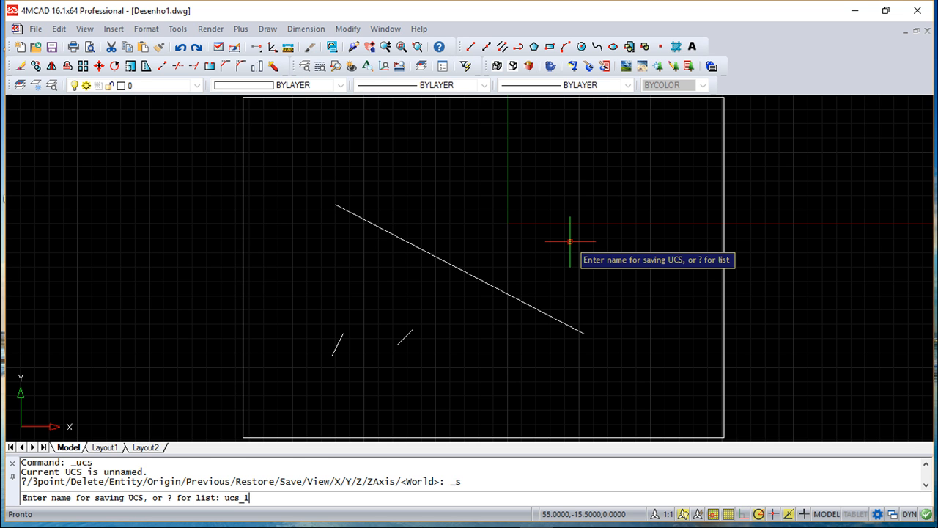
{"action": "key", "text": "Return"}
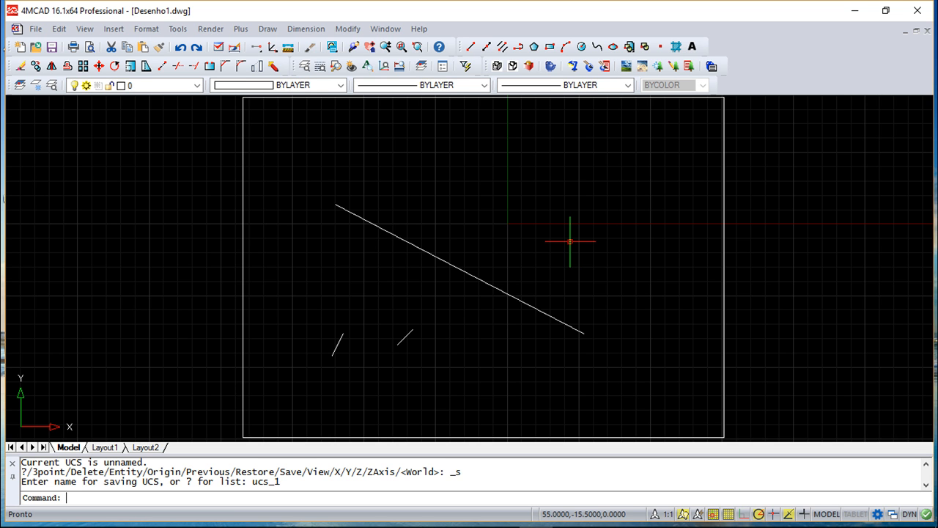
- Switch the drawing from the saved UCS back to the World coordinate system
{"action": "left_click", "coordinate": [178, 29]}
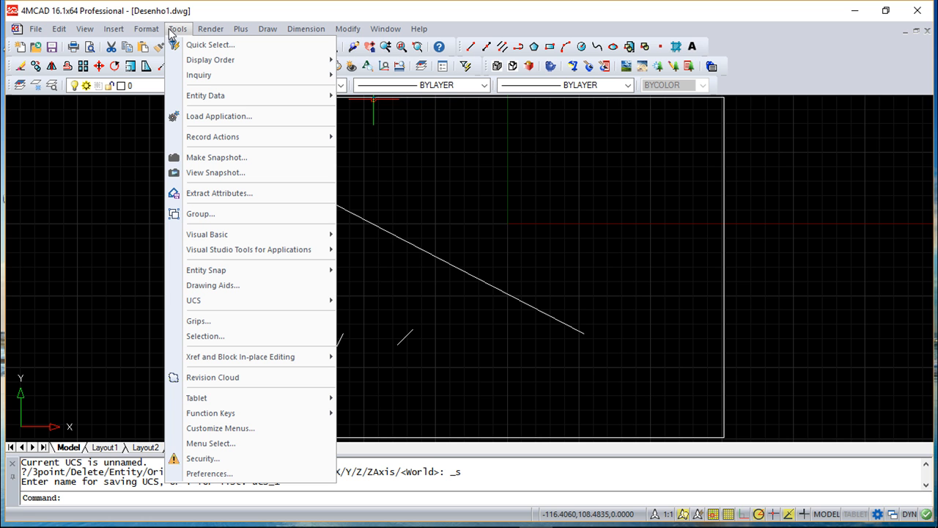
{"action": "mouse_move", "coordinate": [210, 302]}
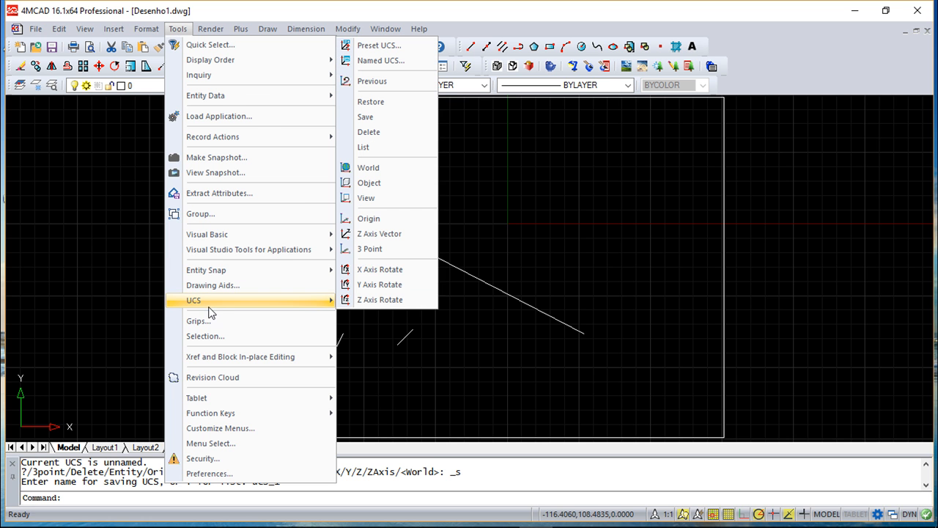
{"action": "left_click", "coordinate": [379, 167]}
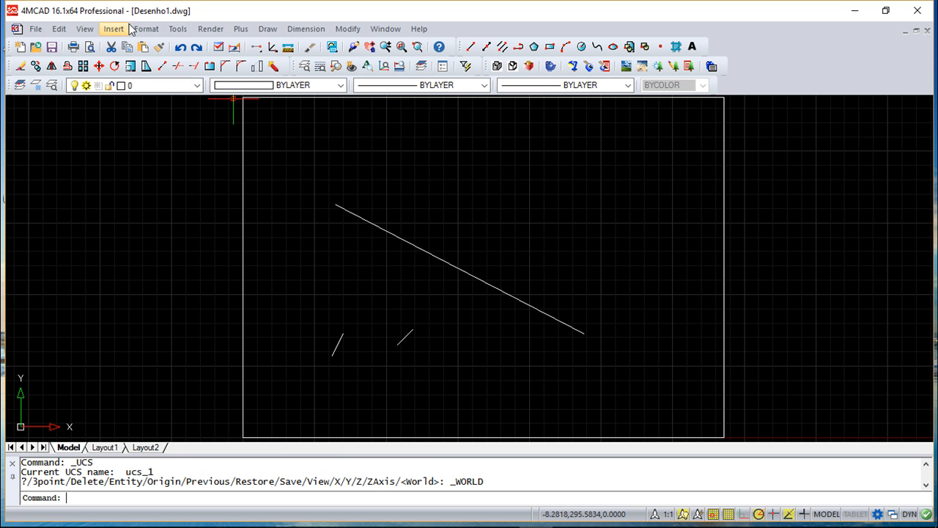
- Restore the saved UCS named ucs_1 as the current coordinate system
{"action": "left_click", "coordinate": [180, 29]}
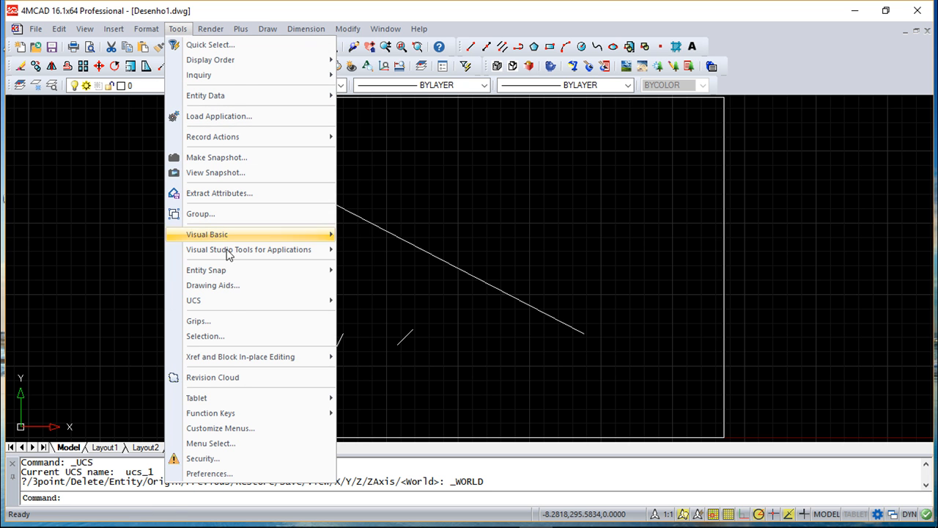
{"action": "mouse_move", "coordinate": [307, 304]}
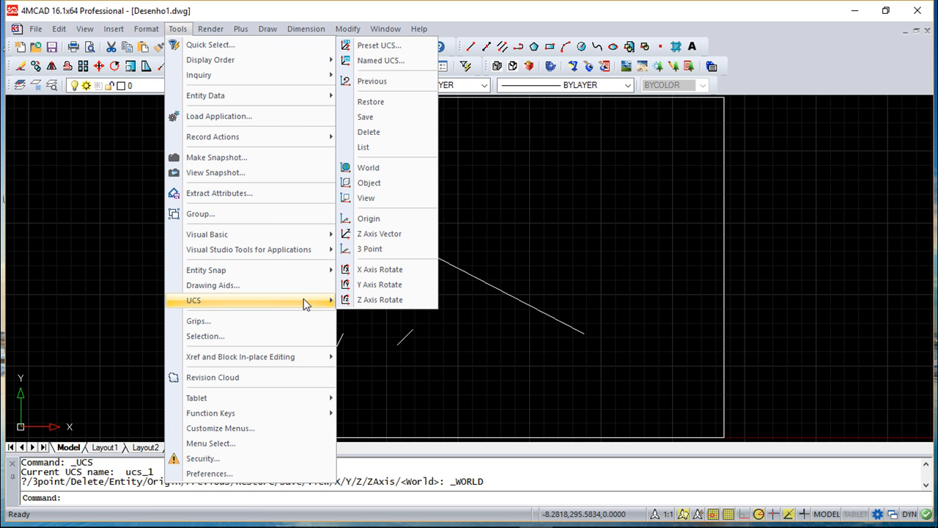
{"action": "left_click", "coordinate": [380, 101]}
{"action": "type", "text": "ucs_1"}
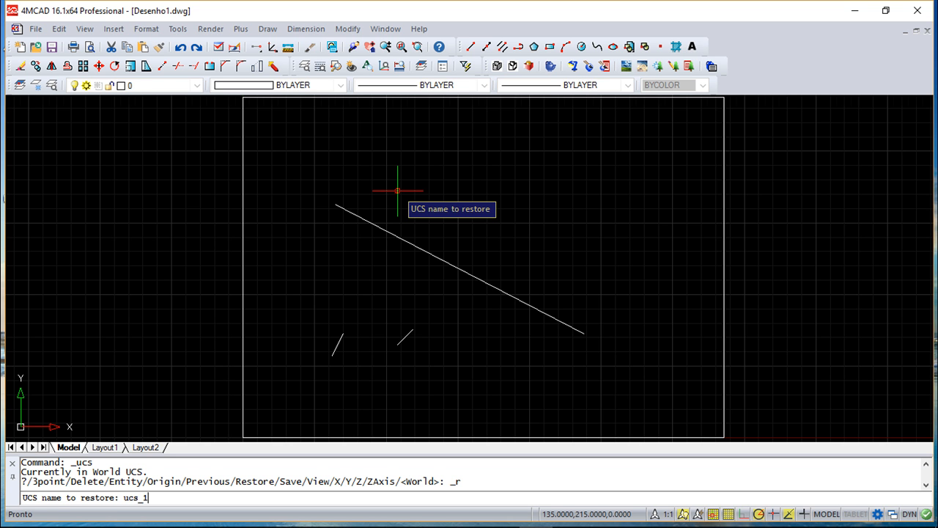
{"action": "key", "text": "Return"}
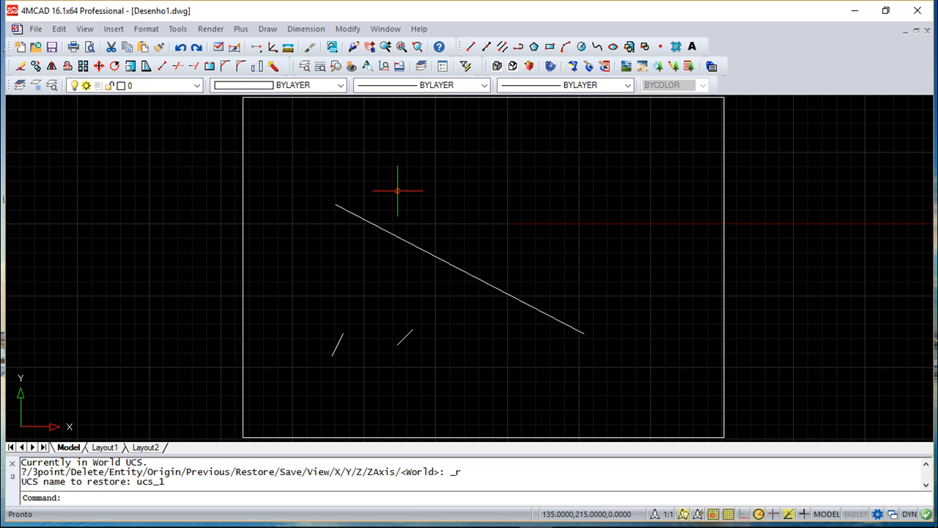